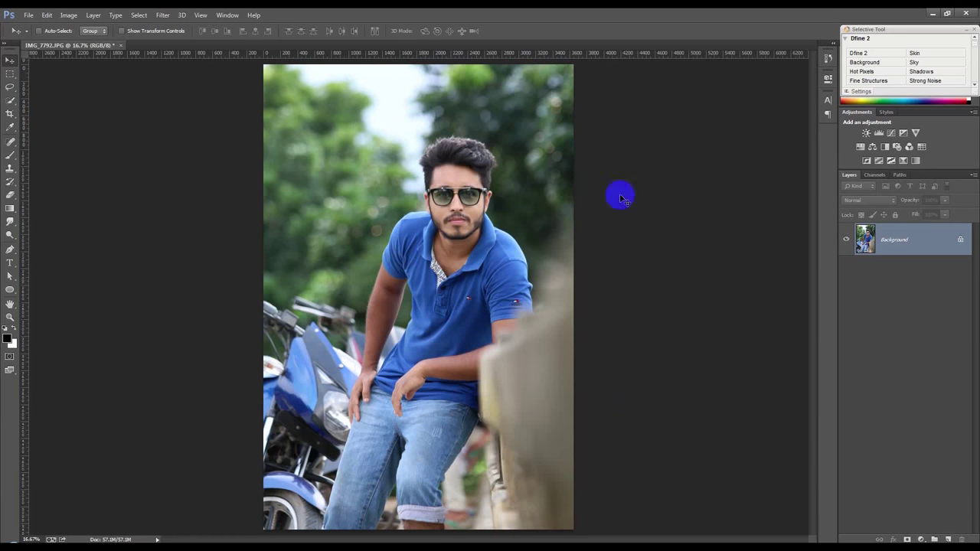
Step: Spot-heal the hairline mole and the blemishes across the forehead with the Content-Aware brush
{"action": "left_click", "coordinate": [11, 142]}
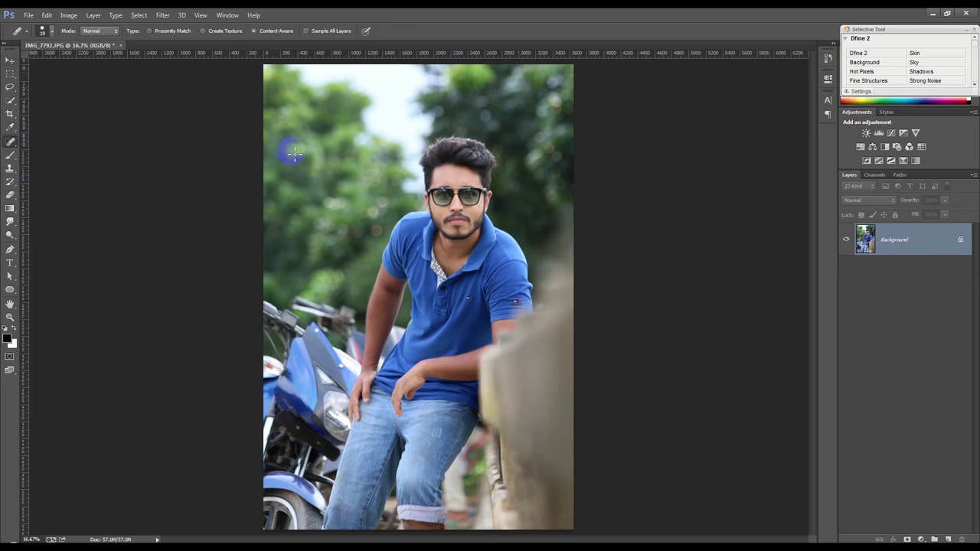
{"action": "scroll", "coordinate": [451, 168], "scroll_direction": "up", "scroll_amount": 5}
{"action": "scroll", "coordinate": [469, 187], "scroll_direction": "up", "scroll_amount": 3}
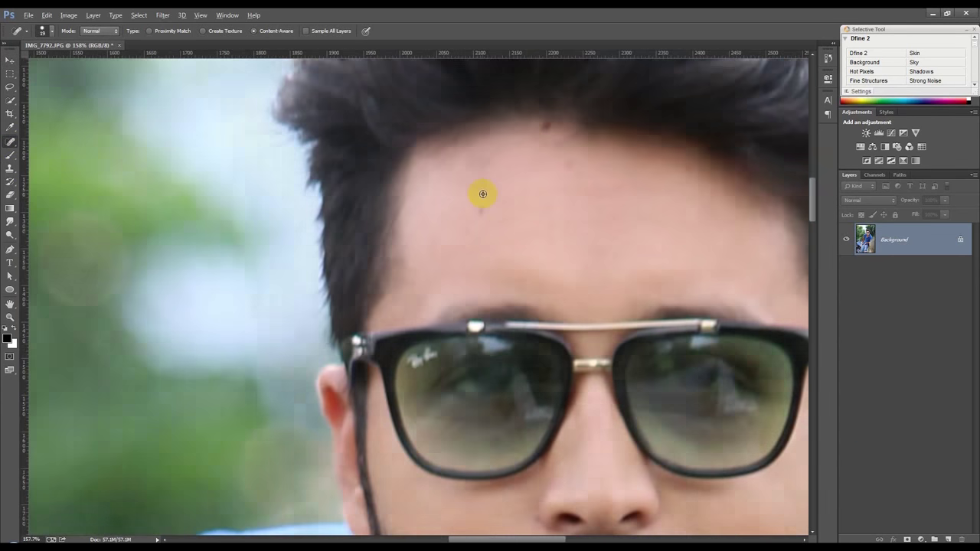
{"action": "scroll", "coordinate": [481, 192], "scroll_direction": "up", "scroll_amount": 2}
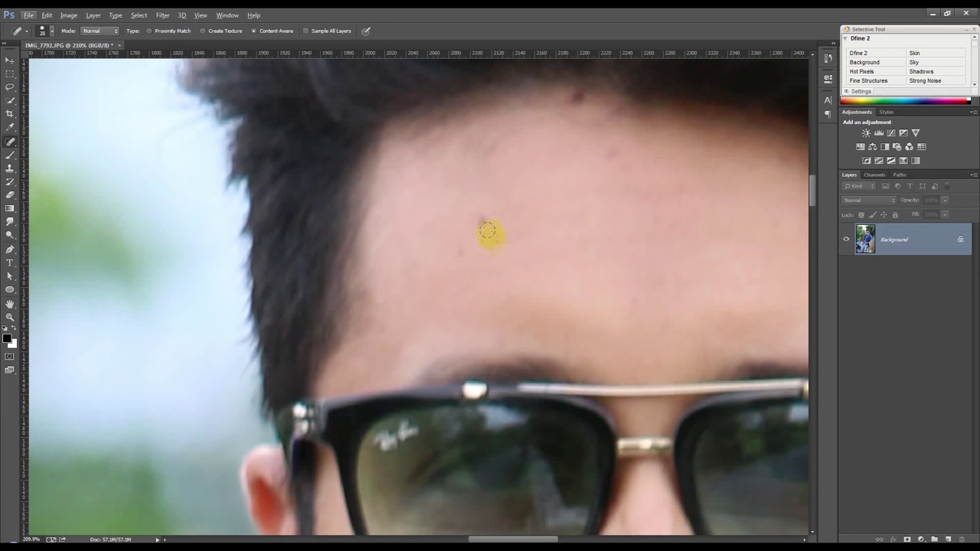
{"action": "left_click", "coordinate": [481, 221]}
{"action": "left_click", "coordinate": [613, 153]}
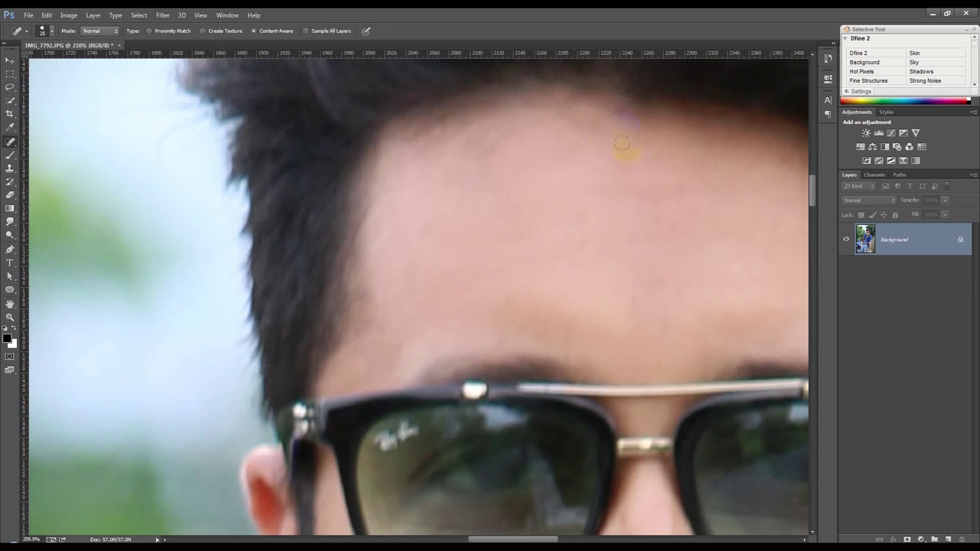
{"action": "left_click", "coordinate": [657, 188]}
{"action": "left_click", "coordinate": [671, 184]}
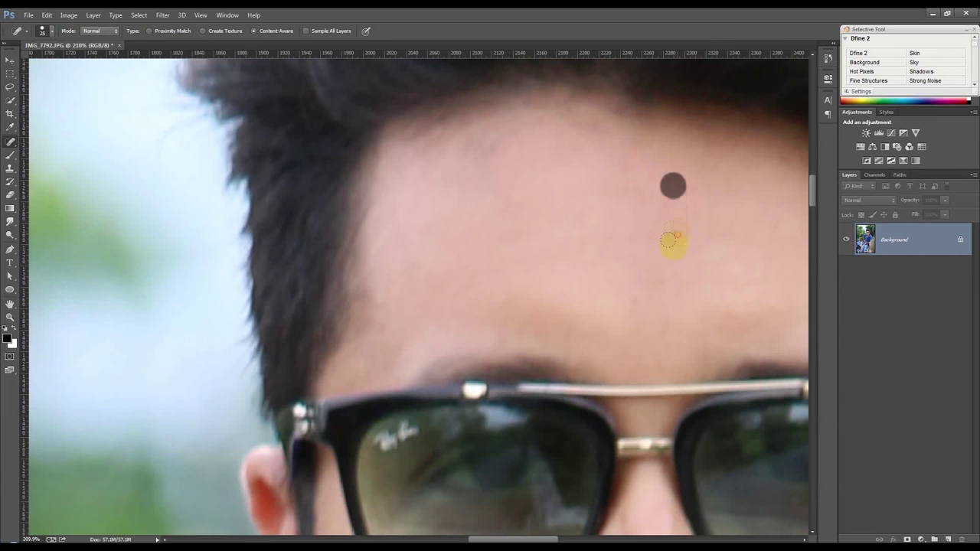
{"action": "left_click", "coordinate": [641, 299]}
{"action": "left_click", "coordinate": [771, 227]}
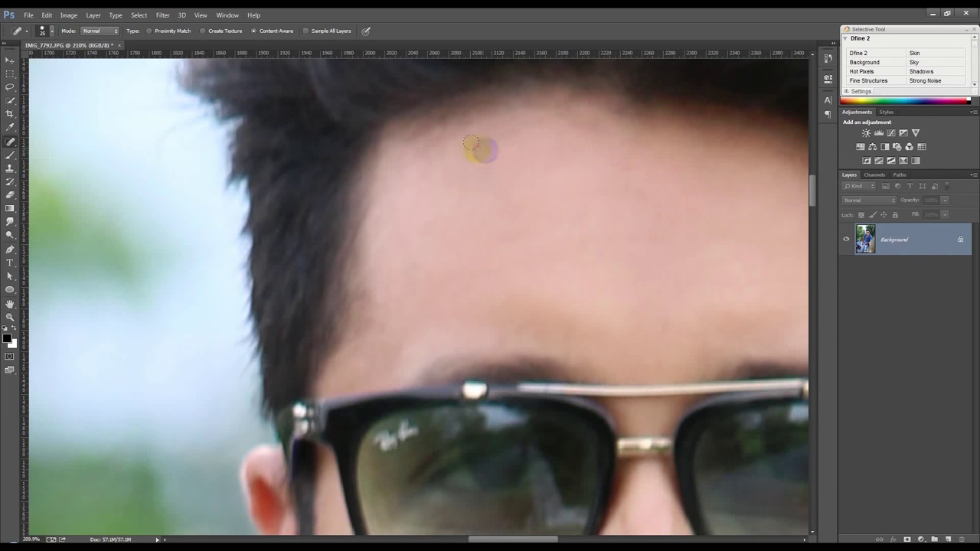
{"action": "scroll", "coordinate": [545, 201], "scroll_direction": "down", "scroll_amount": 3}
{"action": "left_click", "coordinate": [625, 281]}
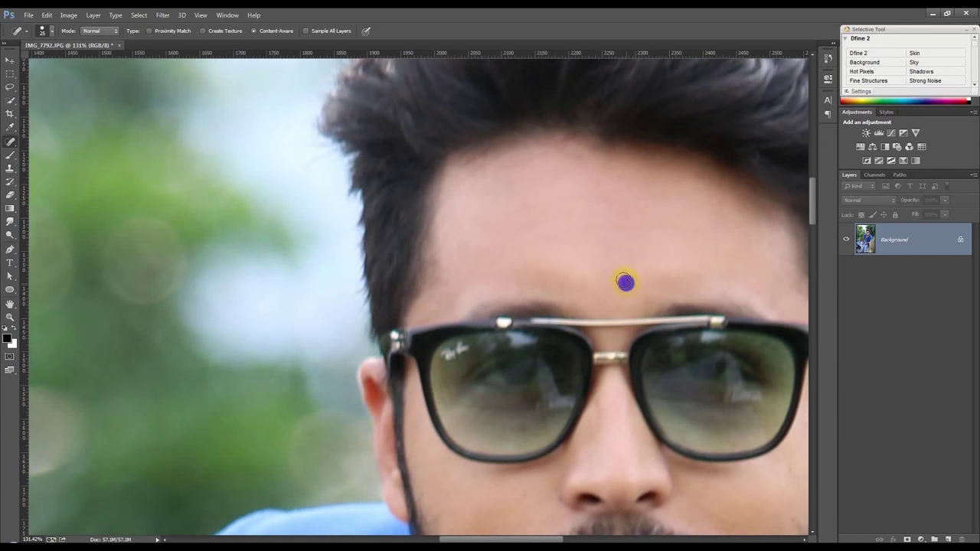
{"action": "scroll", "coordinate": [616, 222], "scroll_direction": "down", "scroll_amount": 1}
{"action": "left_click", "coordinate": [603, 170]}
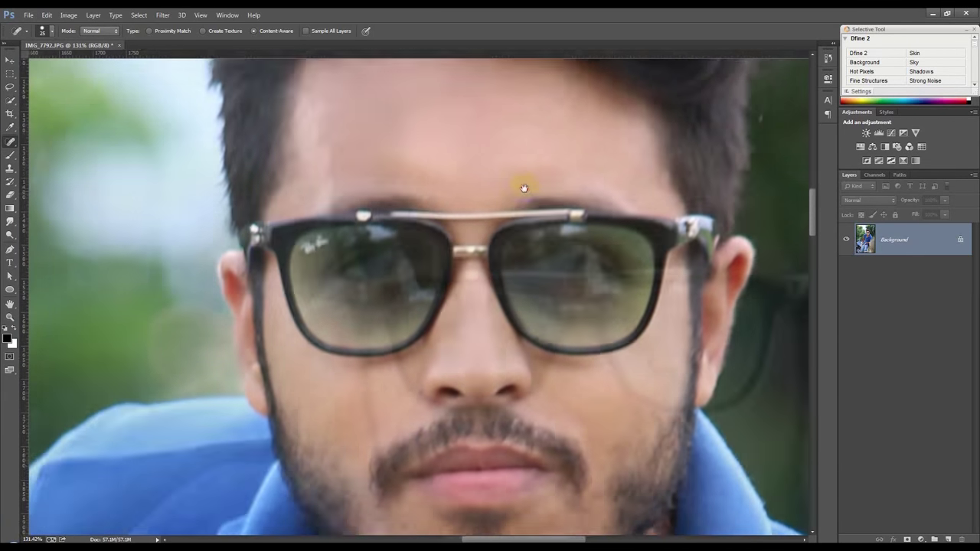
Step: Heal the marks on the cheek below the glasses, beside the nostril and around the moustache
{"action": "left_click_drag", "start_coordinate": [669, 252], "coordinate": [522, 186]}
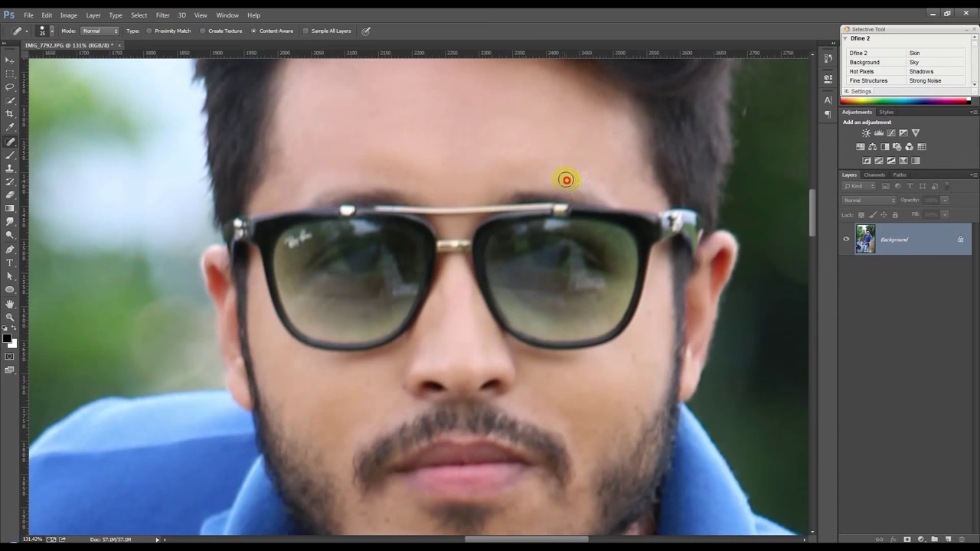
{"action": "scroll", "coordinate": [499, 324], "scroll_direction": "down", "scroll_amount": 3}
{"action": "scroll", "coordinate": [370, 319], "scroll_direction": "down", "scroll_amount": 3}
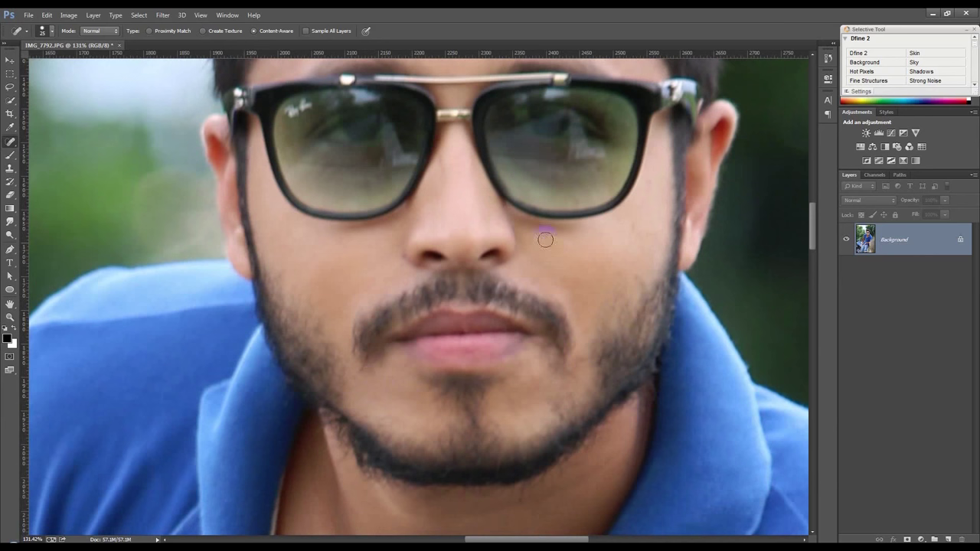
{"action": "left_click", "coordinate": [636, 226]}
{"action": "left_click", "coordinate": [639, 236]}
{"action": "left_click_drag", "start_coordinate": [613, 141], "coordinate": [609, 167]}
{"action": "left_click_drag", "start_coordinate": [433, 258], "coordinate": [409, 259]}
{"action": "left_click", "coordinate": [437, 286]}
{"action": "left_click", "coordinate": [469, 260]}
Step: Heal the remaining spot on the neck and a patch on the jeans
{"action": "scroll", "coordinate": [520, 322], "scroll_direction": "down", "scroll_amount": 3}
{"action": "scroll", "coordinate": [517, 323], "scroll_direction": "down", "scroll_amount": 3}
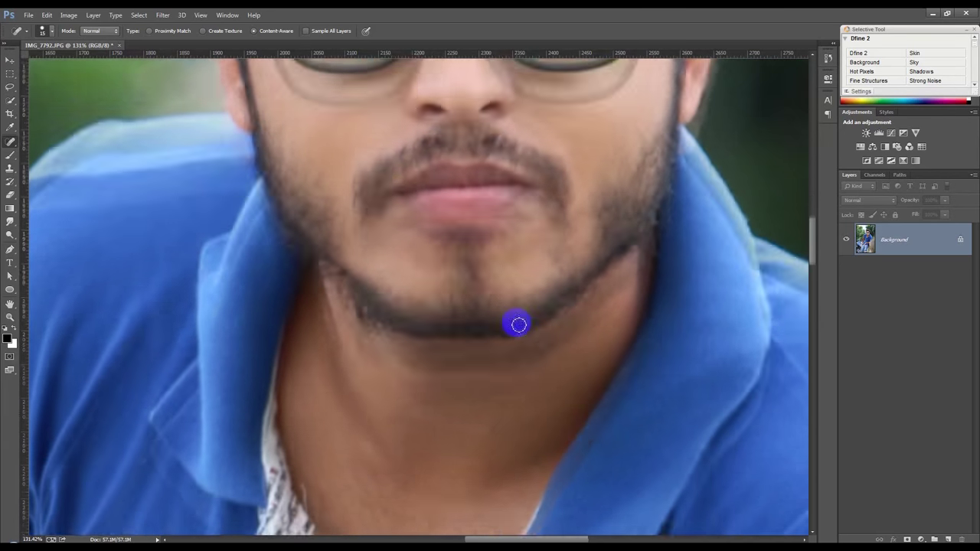
{"action": "scroll", "coordinate": [517, 323], "scroll_direction": "down", "scroll_amount": 2}
{"action": "left_click", "coordinate": [458, 455]}
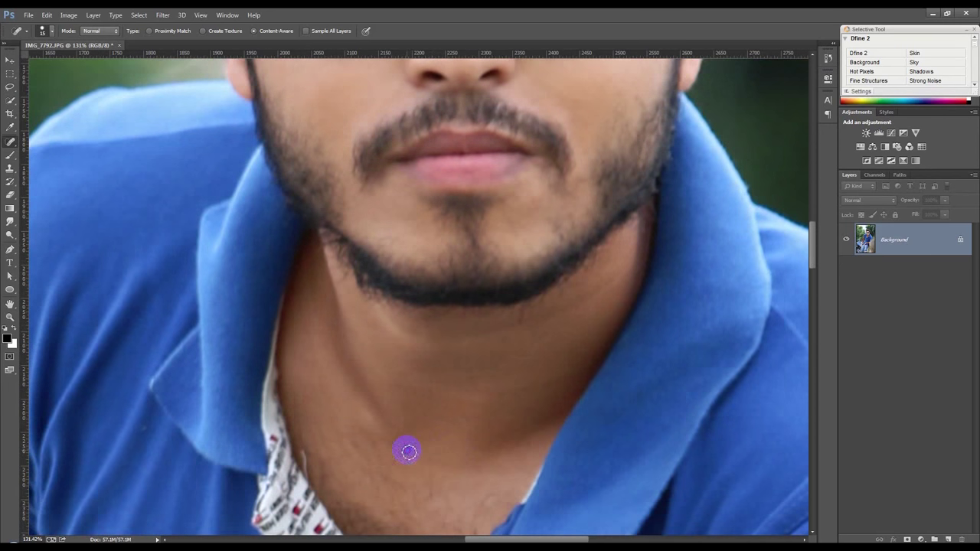
{"action": "scroll", "coordinate": [414, 444], "scroll_direction": "down", "scroll_amount": 3}
{"action": "scroll", "coordinate": [417, 438], "scroll_direction": "down", "scroll_amount": 2}
{"action": "scroll", "coordinate": [421, 436], "scroll_direction": "down", "scroll_amount": 1}
{"action": "left_click", "coordinate": [423, 436]}
{"action": "left_click", "coordinate": [9, 60]}
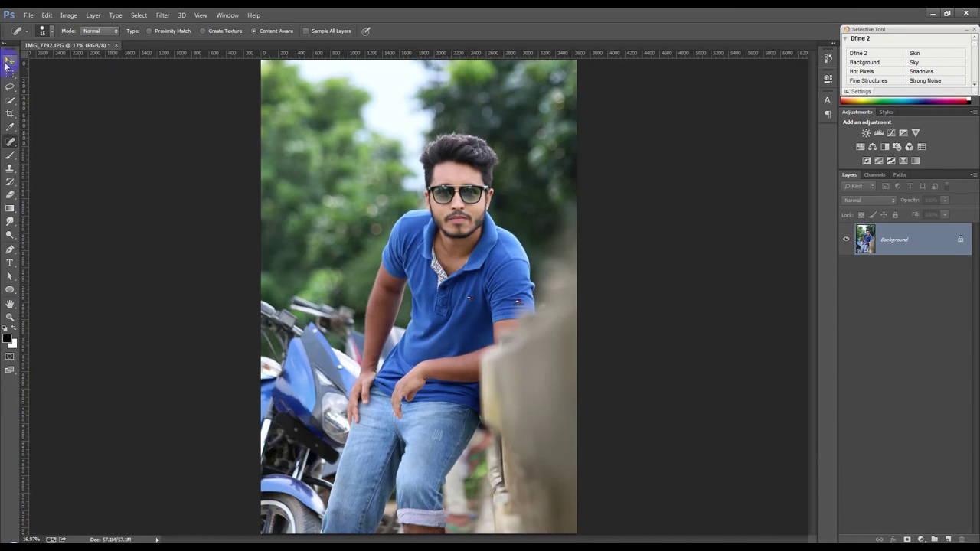
Step: In the Camera Raw filter, set Highlights -100, Shadows +61, Whites +54 and Blacks +18
{"action": "scroll", "coordinate": [580, 273], "scroll_direction": "down", "scroll_amount": 1}
{"action": "scroll", "coordinate": [580, 273], "scroll_direction": "up", "scroll_amount": 1}
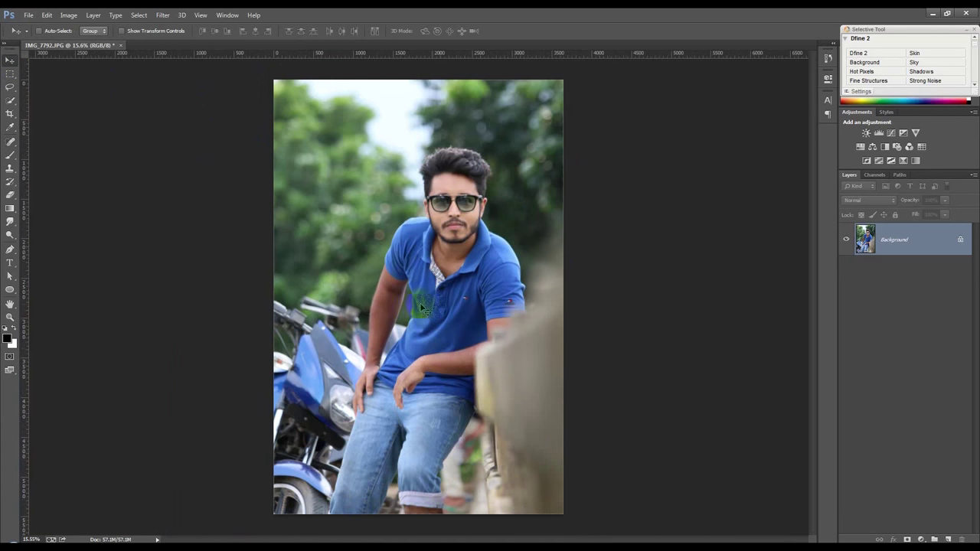
{"action": "left_click", "coordinate": [163, 15]}
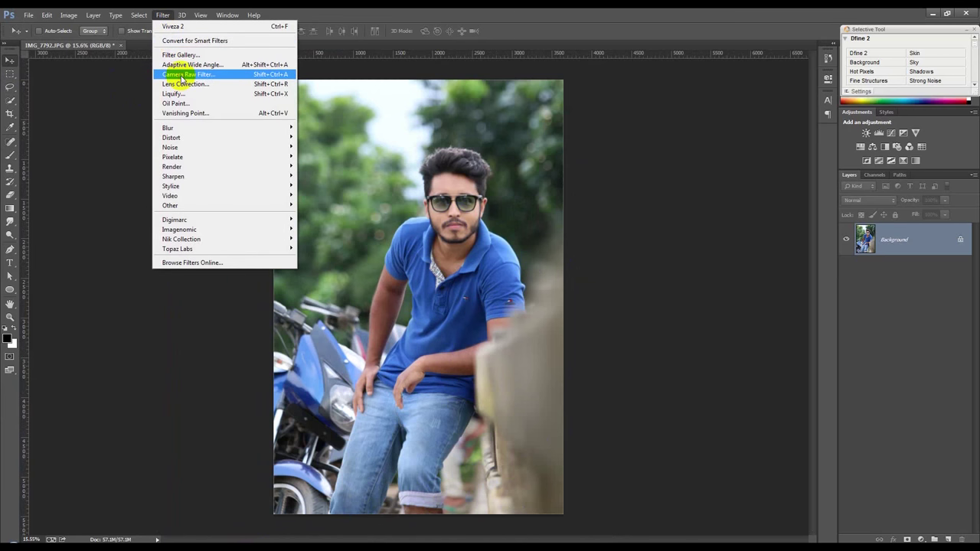
{"action": "left_click", "coordinate": [182, 74]}
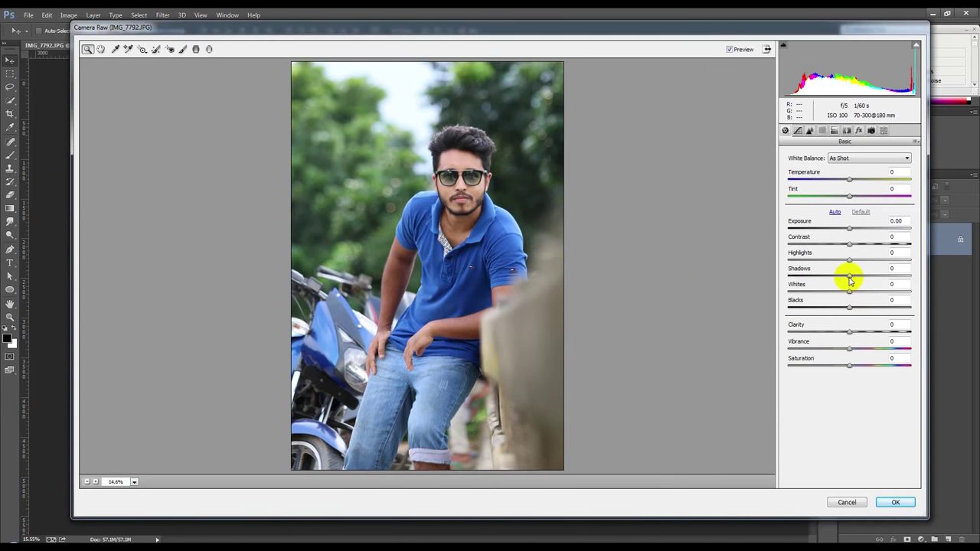
{"action": "mouse_move", "coordinate": [850, 277]}
{"action": "left_mouse_down"}
{"action": "mouse_move", "coordinate": [798, 275]}
{"action": "mouse_move", "coordinate": [919, 278]}
{"action": "mouse_move", "coordinate": [836, 259]}
{"action": "mouse_move", "coordinate": [770, 263]}
{"action": "left_mouse_up"}
{"action": "mouse_move", "coordinate": [883, 275]}
{"action": "left_mouse_down"}
{"action": "mouse_move", "coordinate": [916, 281]}
{"action": "mouse_move", "coordinate": [888, 280]}
{"action": "left_mouse_up"}
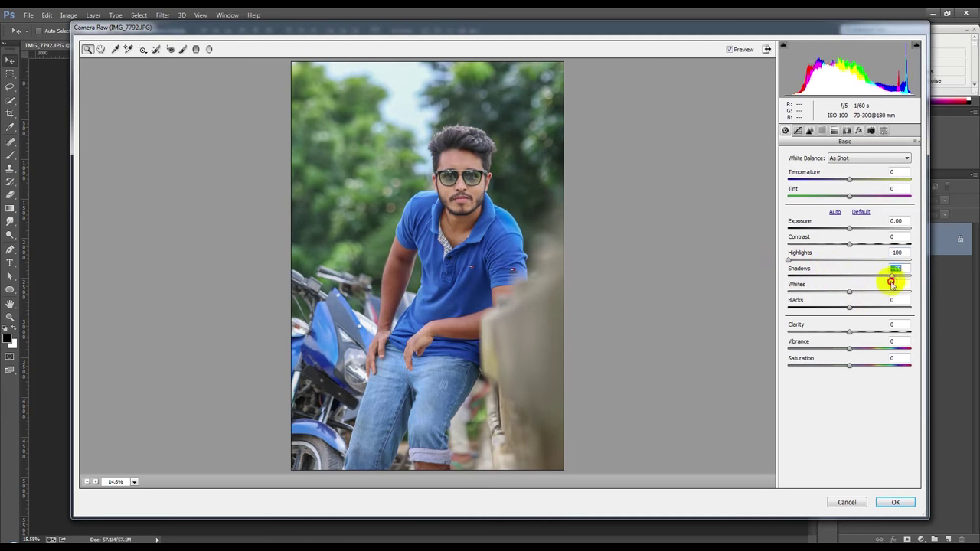
{"action": "left_click_drag", "start_coordinate": [792, 261], "coordinate": [814, 258]}
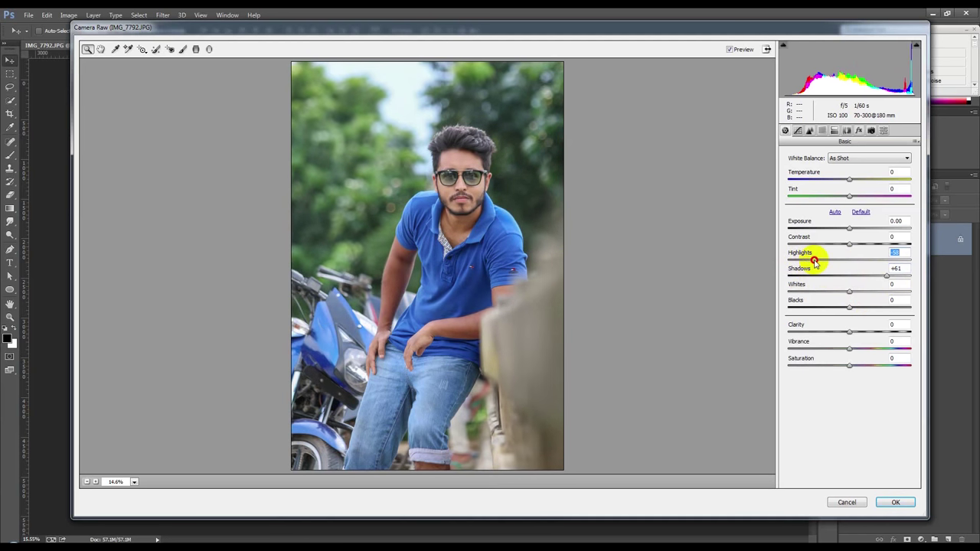
{"action": "left_click_drag", "start_coordinate": [848, 292], "coordinate": [882, 294]}
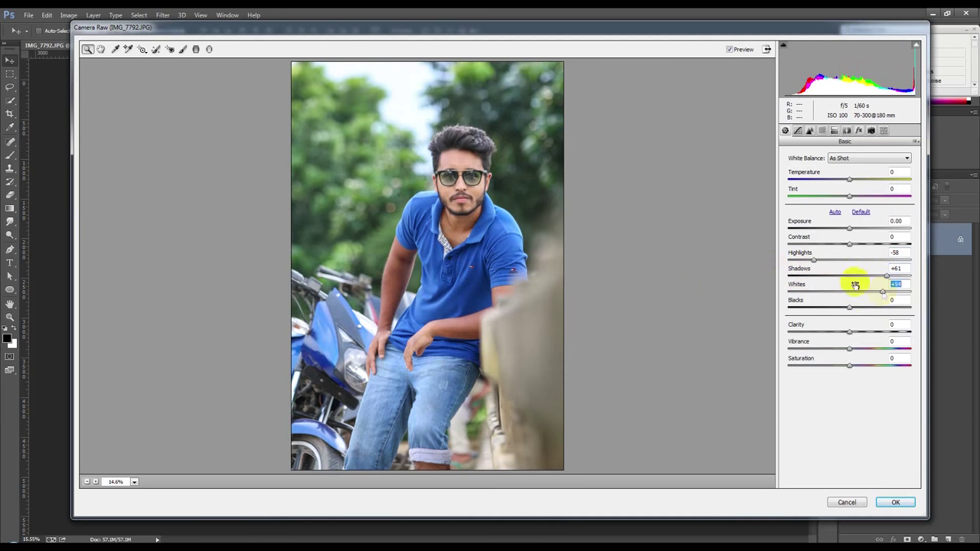
{"action": "left_click_drag", "start_coordinate": [813, 260], "coordinate": [779, 262]}
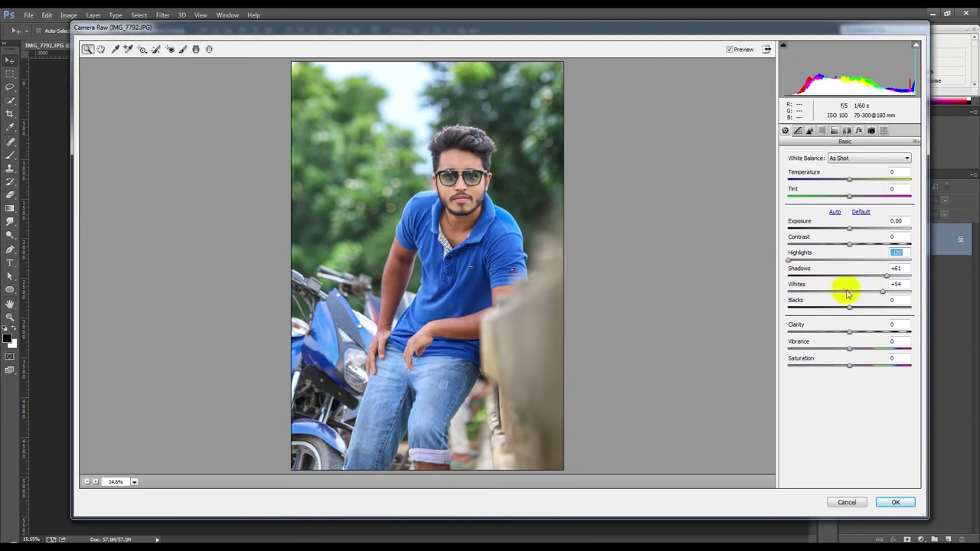
{"action": "mouse_move", "coordinate": [849, 307]}
{"action": "left_mouse_down"}
{"action": "mouse_move", "coordinate": [838, 309]}
{"action": "mouse_move", "coordinate": [865, 308]}
{"action": "left_mouse_up"}
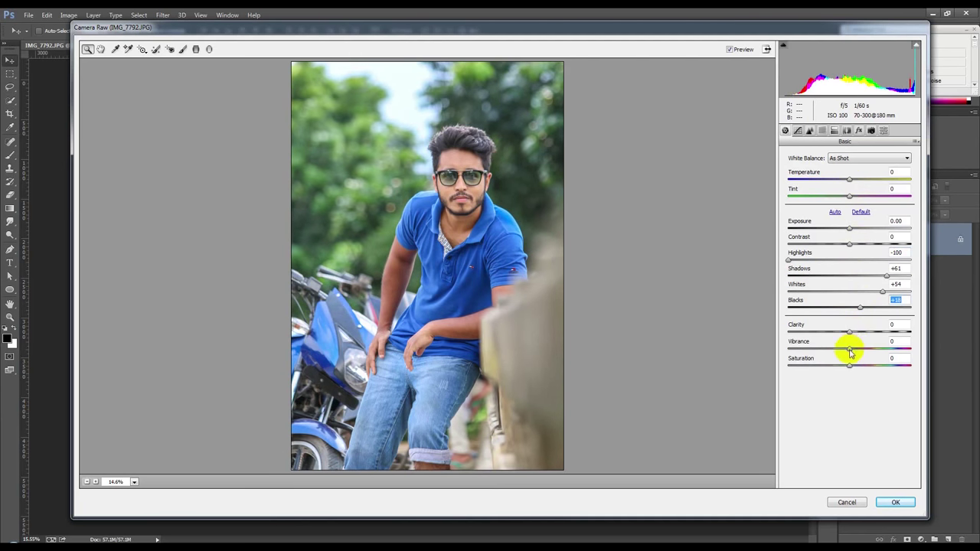
Step: Set sharpening Amount to 74, Vibrance to +50, and raise Saturation slightly
{"action": "mouse_move", "coordinate": [848, 348]}
{"action": "left_mouse_down"}
{"action": "mouse_move", "coordinate": [781, 357]}
{"action": "mouse_move", "coordinate": [867, 357]}
{"action": "mouse_move", "coordinate": [856, 360]}
{"action": "left_mouse_up"}
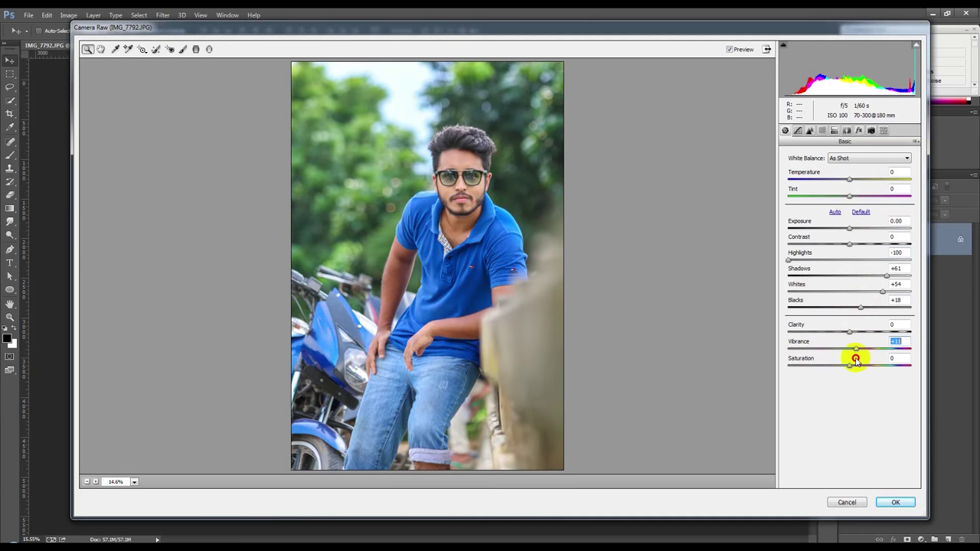
{"action": "left_click", "coordinate": [809, 131]}
{"action": "mouse_move", "coordinate": [789, 170]}
{"action": "left_mouse_down"}
{"action": "mouse_move", "coordinate": [848, 177]}
{"action": "mouse_move", "coordinate": [832, 205]}
{"action": "mouse_move", "coordinate": [842, 205]}
{"action": "left_mouse_up"}
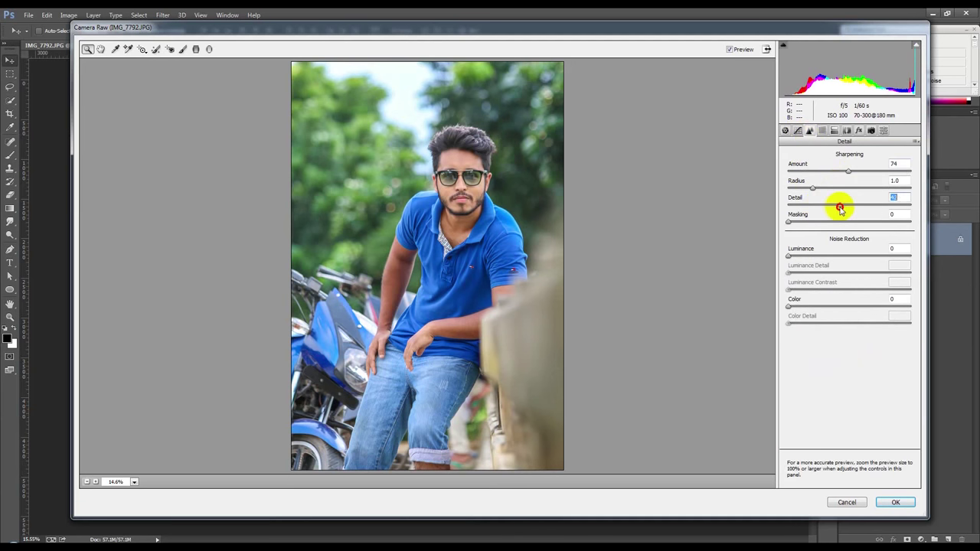
{"action": "left_click", "coordinate": [785, 130]}
{"action": "left_click_drag", "start_coordinate": [849, 349], "coordinate": [884, 347]}
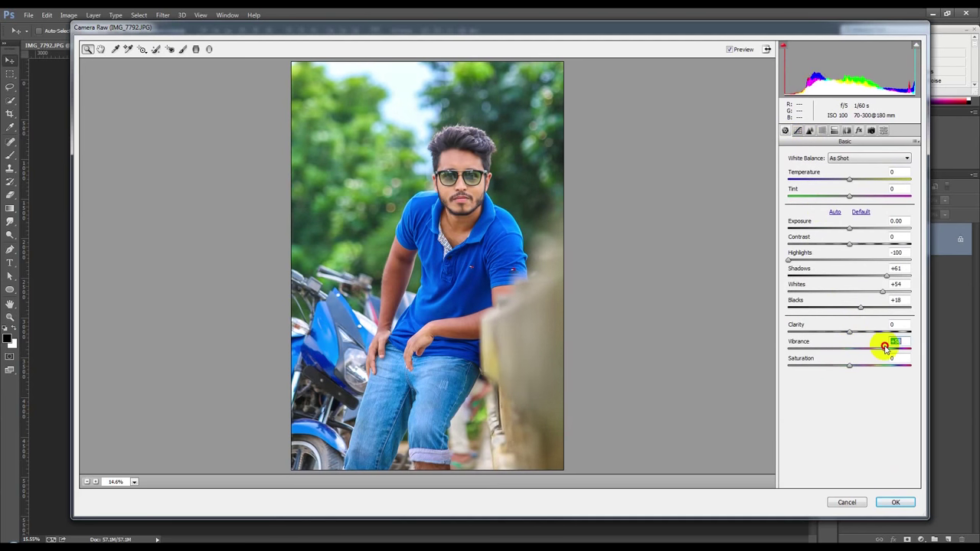
{"action": "left_click_drag", "start_coordinate": [850, 366], "coordinate": [856, 368]}
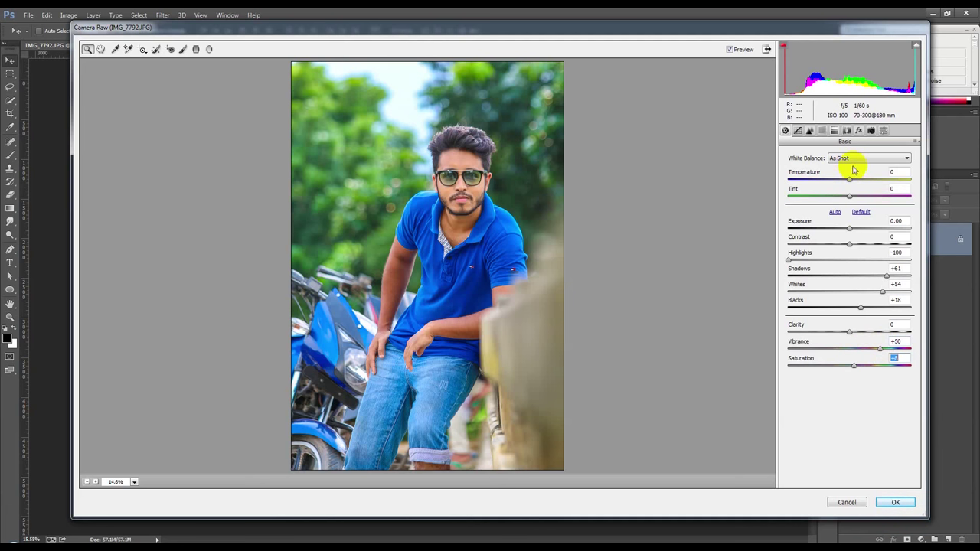
Step: Shift the Yellows hue in HSL and darken the edges with a vignette
{"action": "left_click", "coordinate": [821, 131]}
{"action": "mouse_move", "coordinate": [851, 239]}
{"action": "left_mouse_down"}
{"action": "mouse_move", "coordinate": [868, 234]}
{"action": "mouse_move", "coordinate": [816, 235]}
{"action": "mouse_move", "coordinate": [911, 234]}
{"action": "mouse_move", "coordinate": [812, 238]}
{"action": "mouse_move", "coordinate": [860, 232]}
{"action": "mouse_move", "coordinate": [831, 233]}
{"action": "mouse_move", "coordinate": [866, 217]}
{"action": "mouse_move", "coordinate": [849, 219]}
{"action": "mouse_move", "coordinate": [859, 222]}
{"action": "left_mouse_up"}
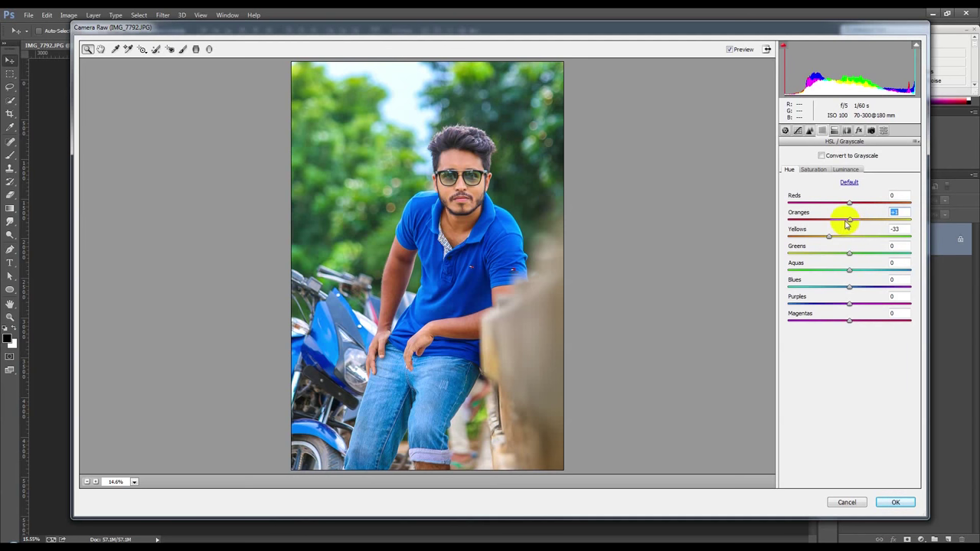
{"action": "left_click", "coordinate": [858, 130]}
{"action": "left_click_drag", "start_coordinate": [848, 263], "coordinate": [841, 266]}
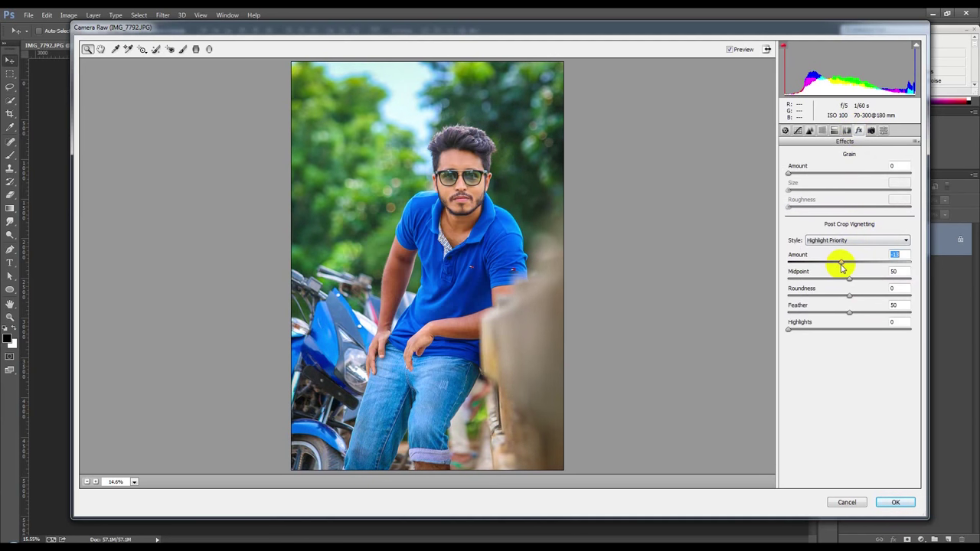
Step: Set the split-toning Highlights Hue to 90
{"action": "left_click", "coordinate": [846, 131]}
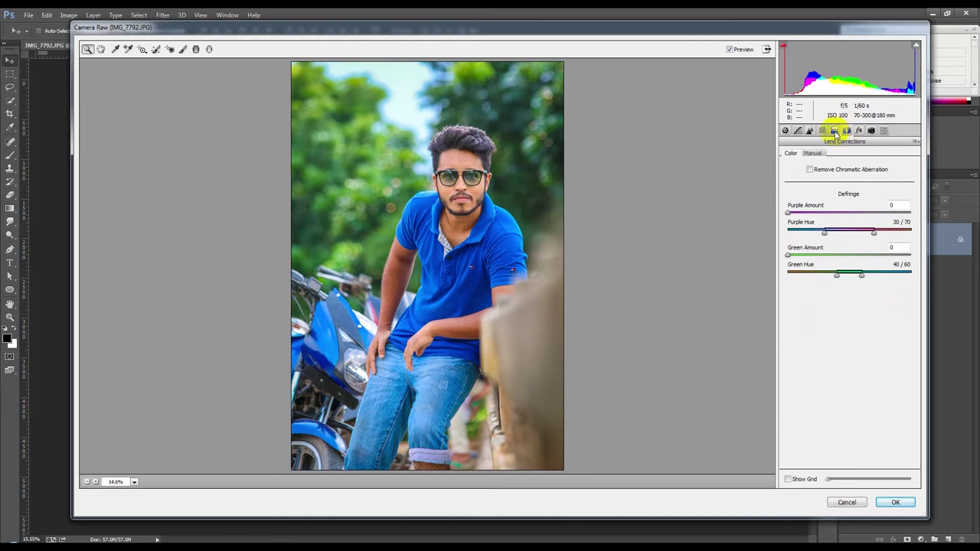
{"action": "left_click", "coordinate": [835, 131]}
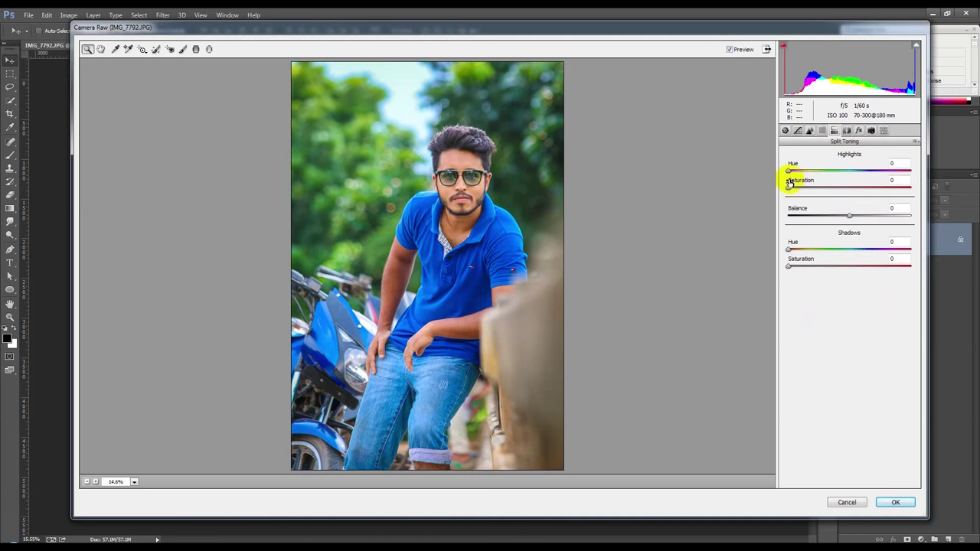
{"action": "mouse_move", "coordinate": [791, 172]}
{"action": "left_mouse_down"}
{"action": "mouse_move", "coordinate": [825, 174]}
{"action": "mouse_move", "coordinate": [787, 187]}
{"action": "mouse_move", "coordinate": [796, 189]}
{"action": "left_mouse_up"}
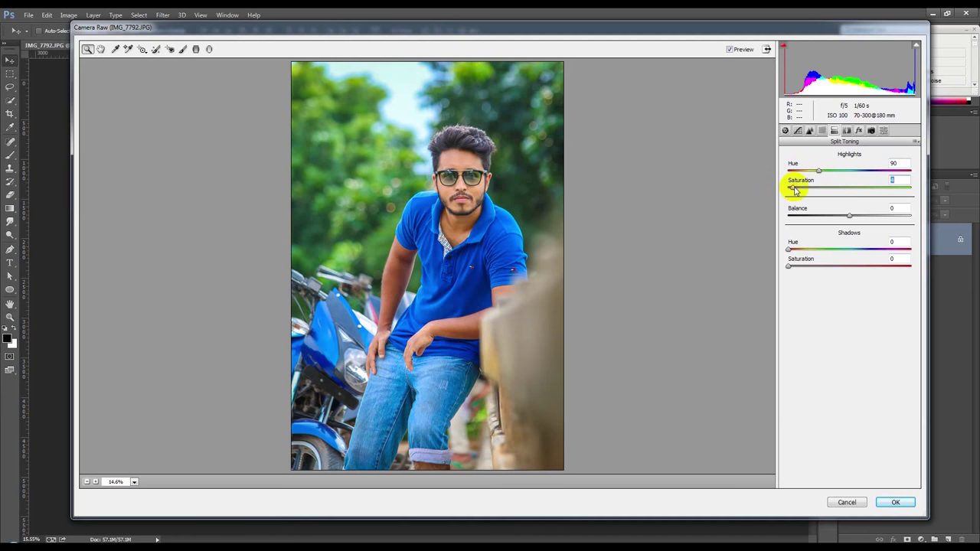
{"action": "left_click", "coordinate": [797, 130]}
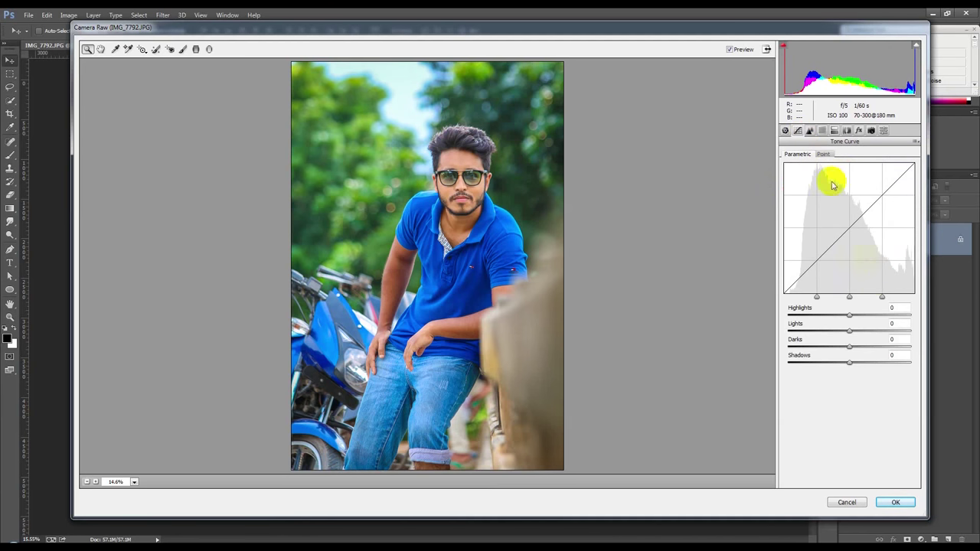
Step: Raise the parametric curve Highlights to +27 and increase the Purples hue
{"action": "mouse_move", "coordinate": [850, 317]}
{"action": "left_mouse_down"}
{"action": "mouse_move", "coordinate": [867, 317]}
{"action": "mouse_move", "coordinate": [866, 332]}
{"action": "mouse_move", "coordinate": [852, 333]}
{"action": "mouse_move", "coordinate": [871, 344]}
{"action": "mouse_move", "coordinate": [848, 350]}
{"action": "mouse_move", "coordinate": [865, 365]}
{"action": "mouse_move", "coordinate": [844, 360]}
{"action": "mouse_move", "coordinate": [880, 361]}
{"action": "left_mouse_up"}
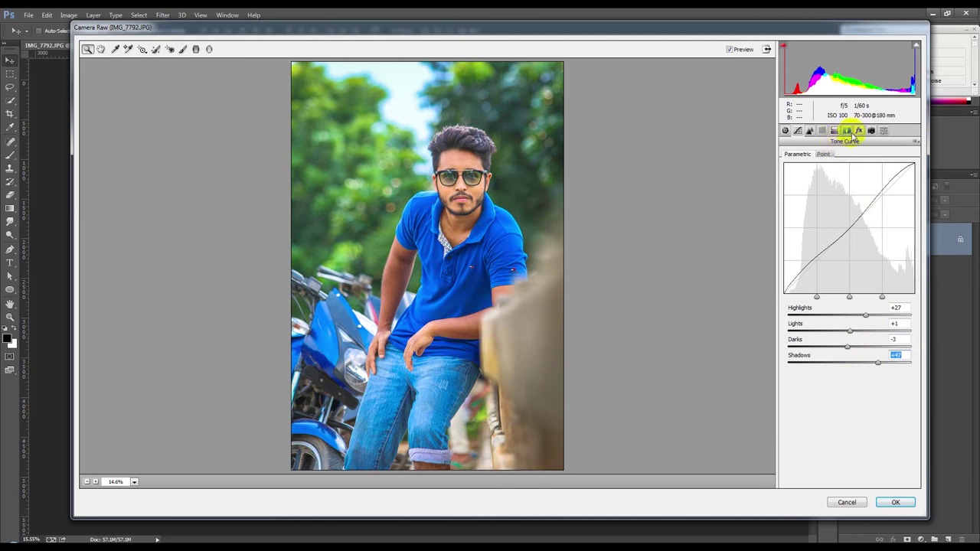
{"action": "left_click", "coordinate": [820, 131]}
{"action": "mouse_move", "coordinate": [852, 306]}
{"action": "left_mouse_down"}
{"action": "mouse_move", "coordinate": [871, 305]}
{"action": "mouse_move", "coordinate": [804, 305]}
{"action": "mouse_move", "coordinate": [891, 301]}
{"action": "mouse_move", "coordinate": [867, 311]}
{"action": "left_mouse_up"}
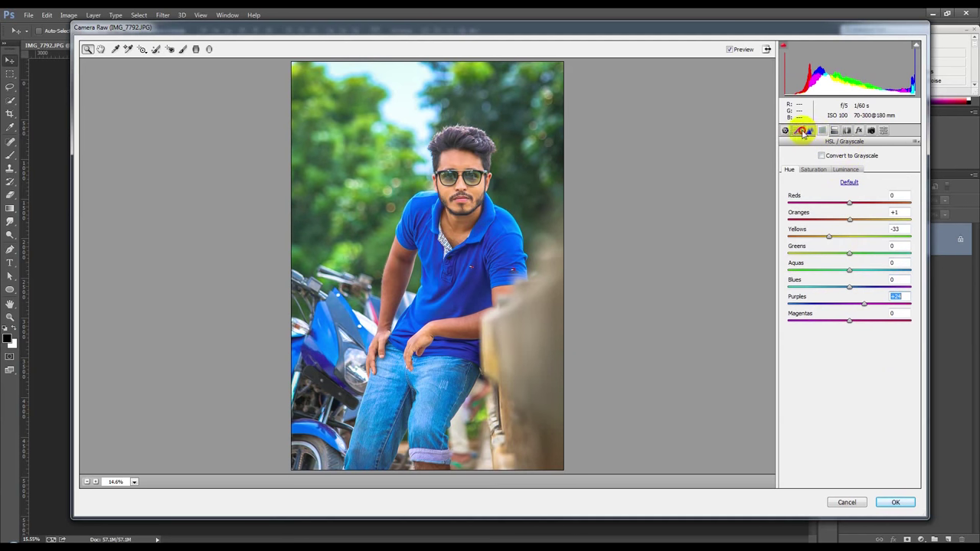
Step: Switch the tone curve to Point mode on the Blue channel
{"action": "left_click", "coordinate": [798, 131]}
{"action": "left_click", "coordinate": [823, 153]}
{"action": "left_click", "coordinate": [833, 186]}
{"action": "left_click", "coordinate": [828, 222]}
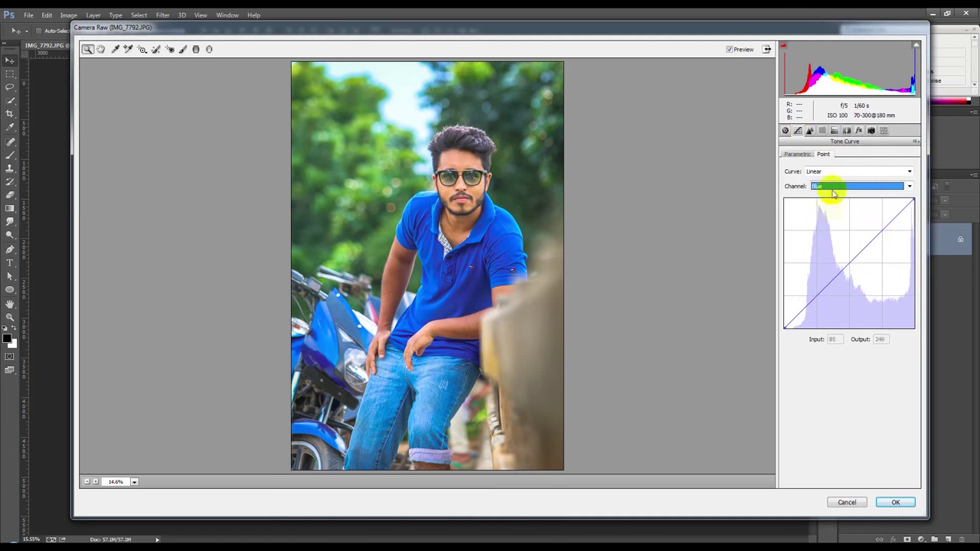
Step: Lower the Blue curve's top output to 245, then tweak the RGB curve's top and black points
{"action": "left_click_drag", "start_coordinate": [914, 200], "coordinate": [917, 203]}
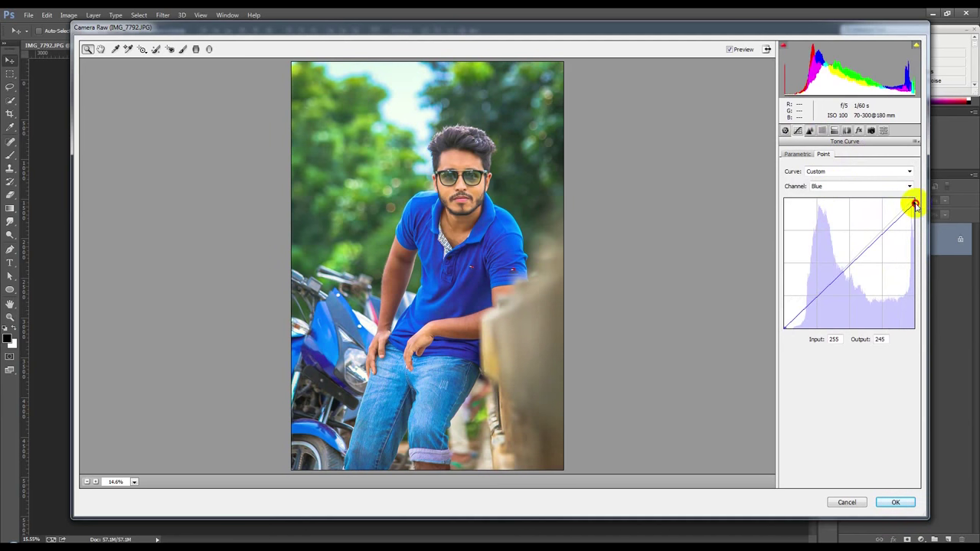
{"action": "left_click", "coordinate": [866, 186]}
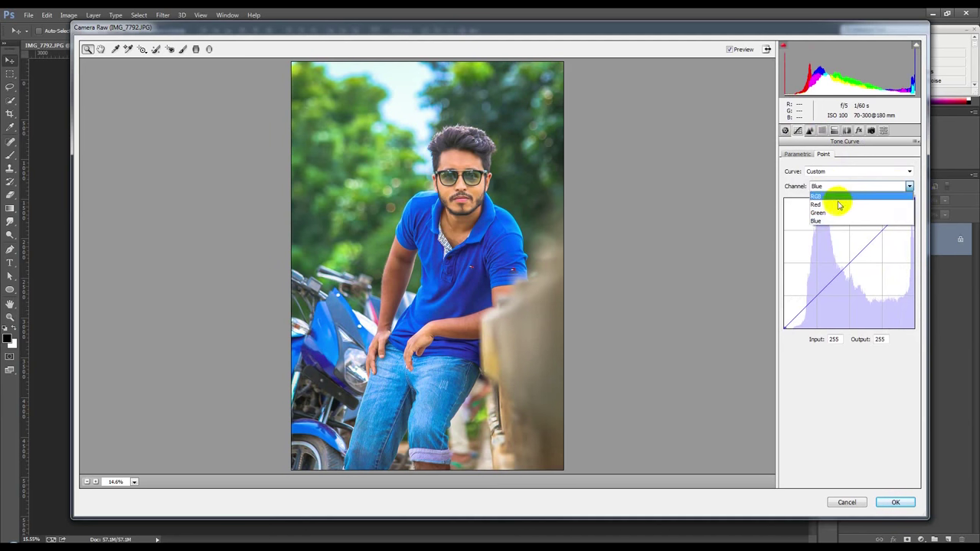
{"action": "left_click", "coordinate": [820, 197]}
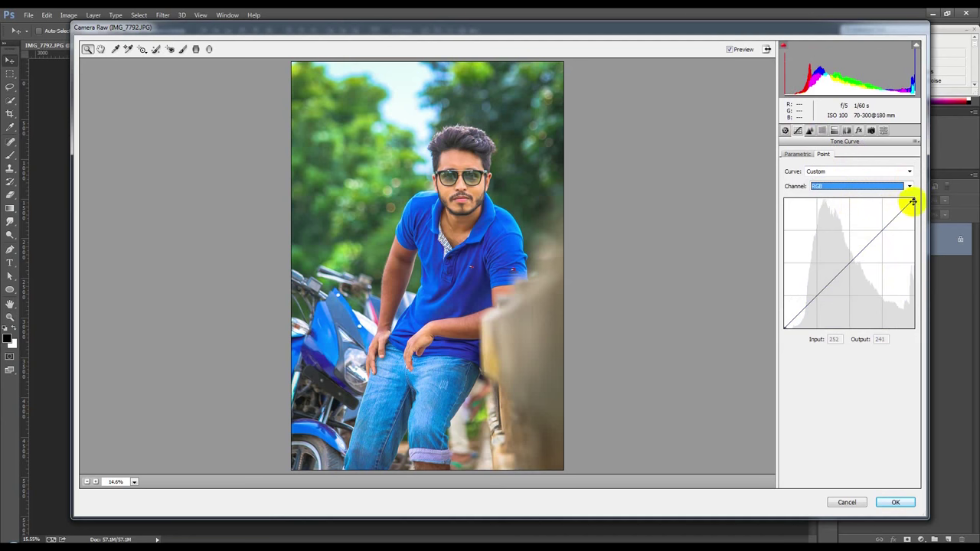
{"action": "left_click_drag", "start_coordinate": [913, 201], "coordinate": [927, 201]}
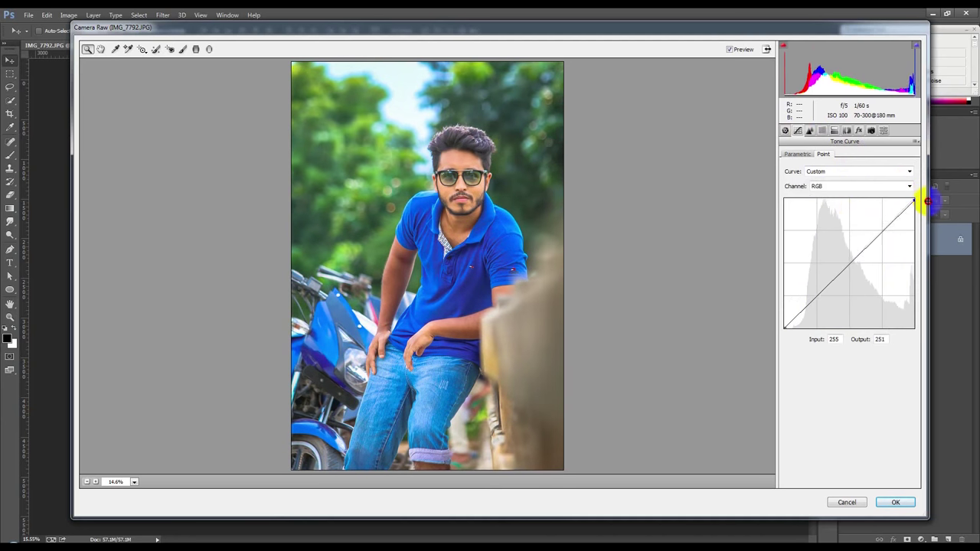
{"action": "left_click_drag", "start_coordinate": [926, 200], "coordinate": [919, 208]}
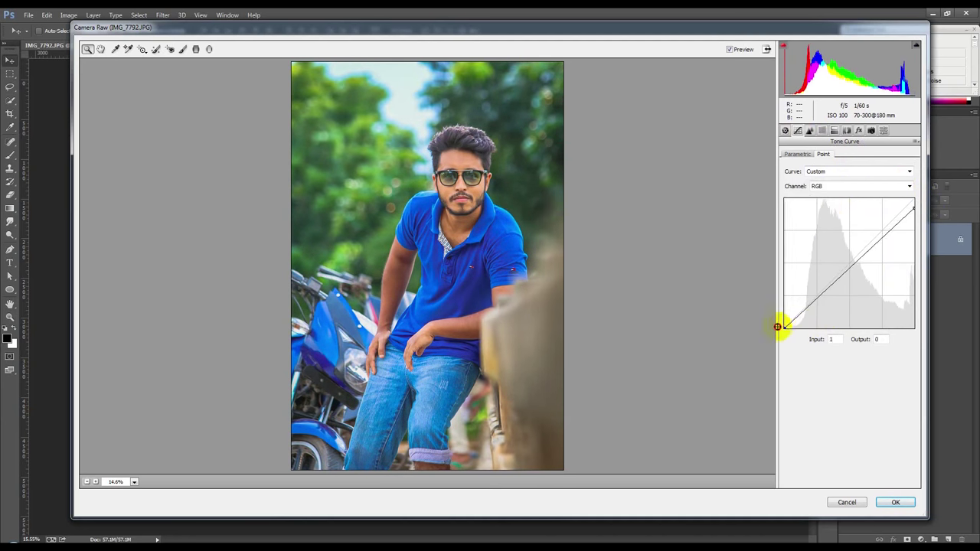
{"action": "left_click_drag", "start_coordinate": [777, 327], "coordinate": [757, 312]}
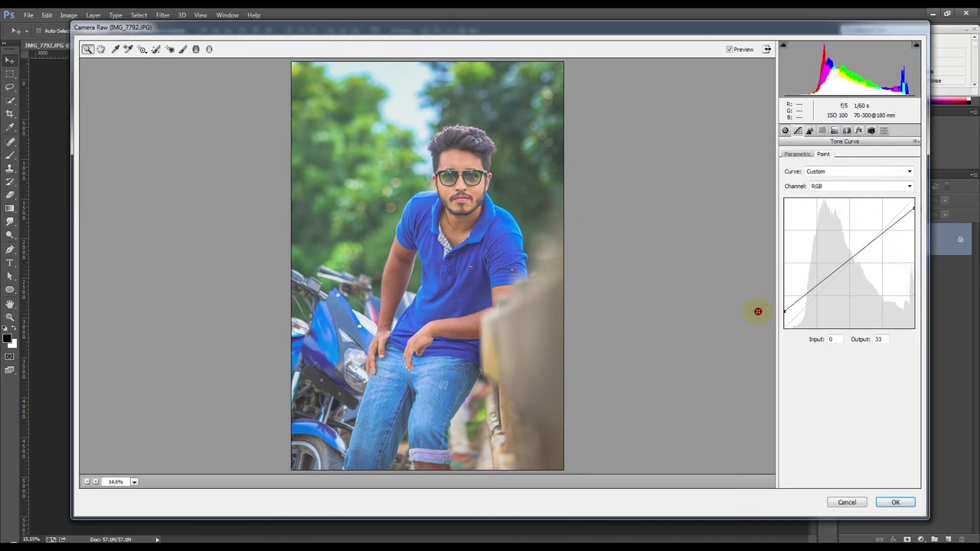
{"action": "left_click_drag", "start_coordinate": [758, 312], "coordinate": [755, 315]}
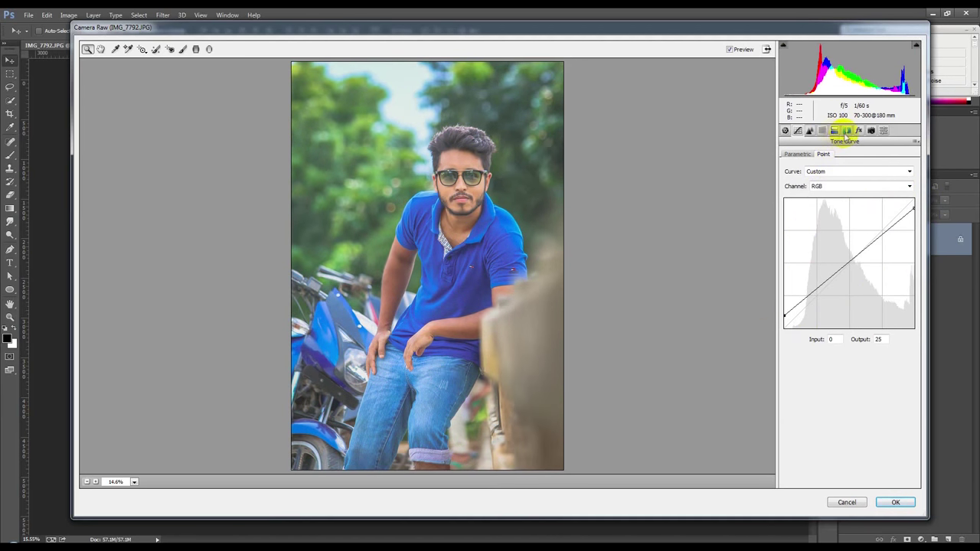
Step: Set sharpening Radius to 1.5 and reset the RGB curve to a straight 0–255 line
{"action": "left_click", "coordinate": [809, 130]}
{"action": "left_click_drag", "start_coordinate": [813, 188], "coordinate": [836, 188]}
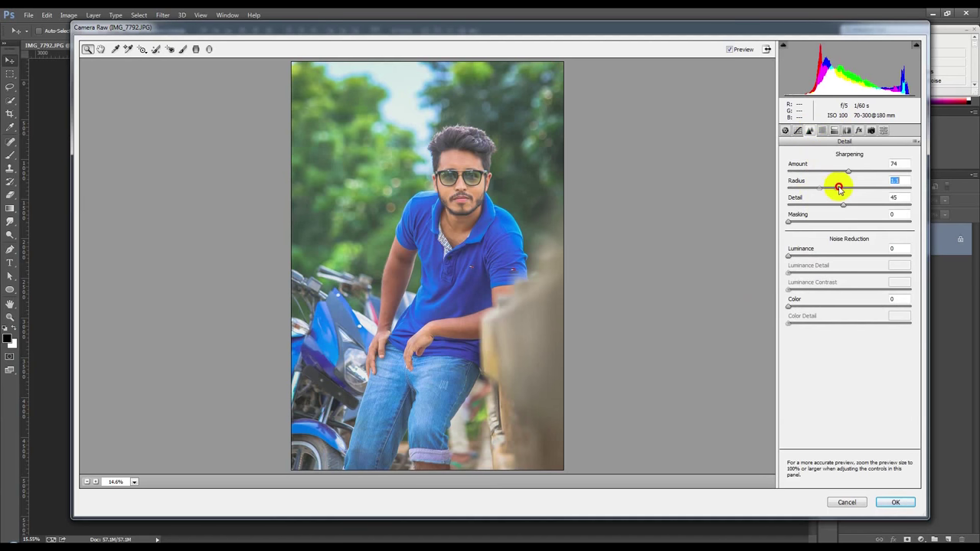
{"action": "left_click", "coordinate": [797, 131]}
{"action": "left_click_drag", "start_coordinate": [913, 208], "coordinate": [910, 184]}
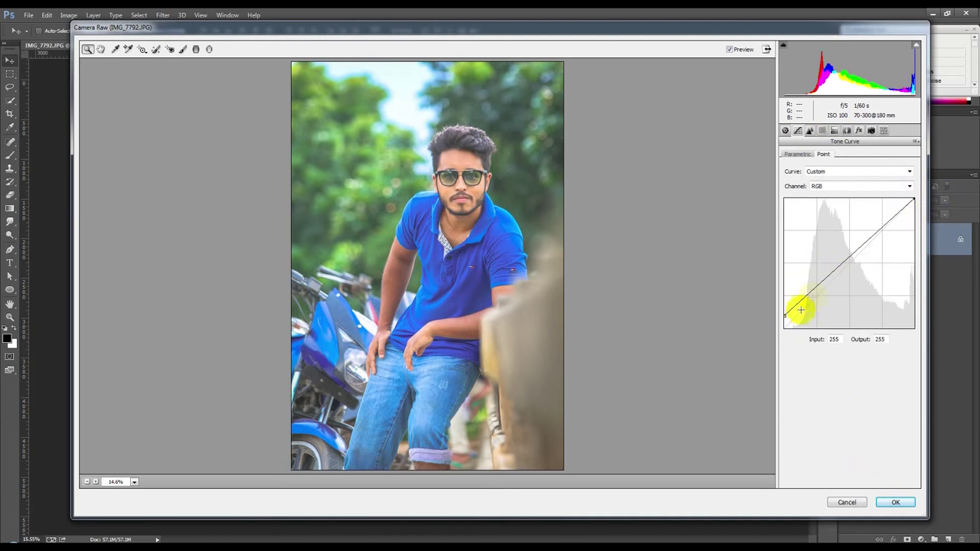
{"action": "left_click_drag", "start_coordinate": [784, 314], "coordinate": [779, 349]}
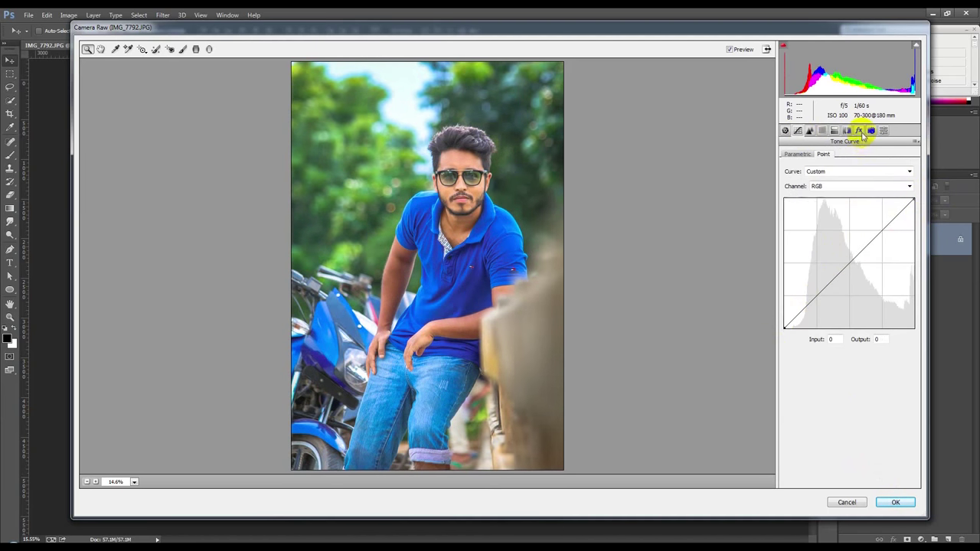
Step: Lower the vignette Feather and set split-toning Highlights Saturation to 26
{"action": "left_click", "coordinate": [858, 130]}
{"action": "left_click", "coordinate": [789, 329]}
{"action": "left_click_drag", "start_coordinate": [850, 314], "coordinate": [828, 313]}
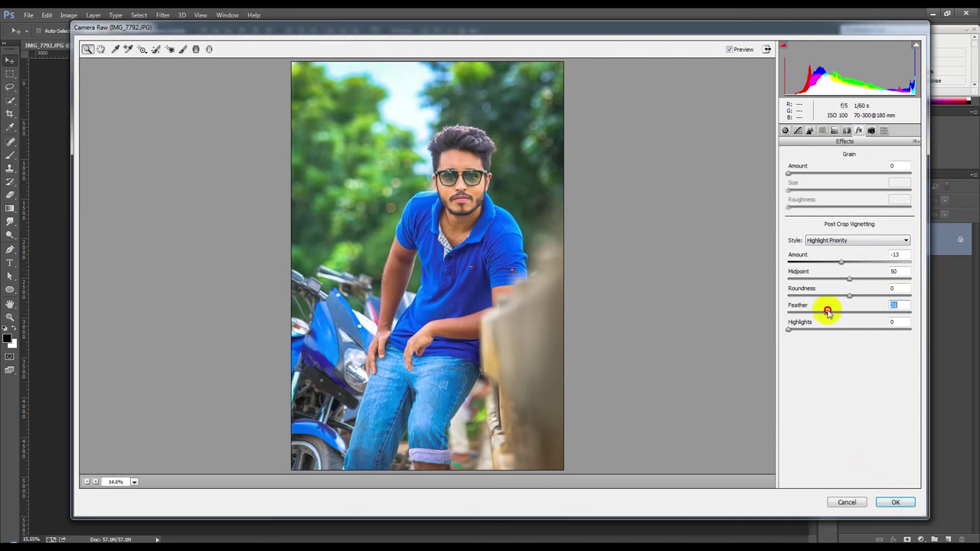
{"action": "left_click", "coordinate": [809, 130]}
{"action": "left_click", "coordinate": [822, 130]}
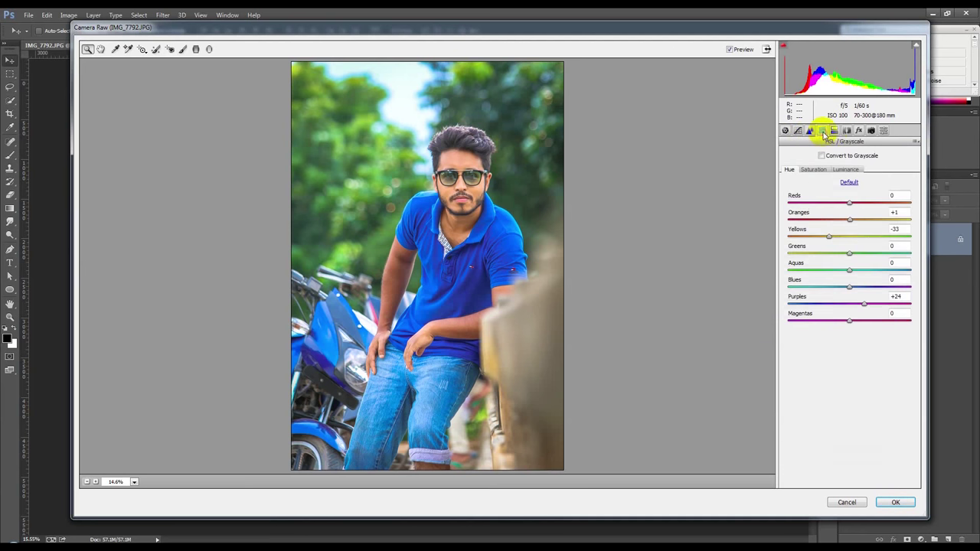
{"action": "left_click", "coordinate": [834, 130]}
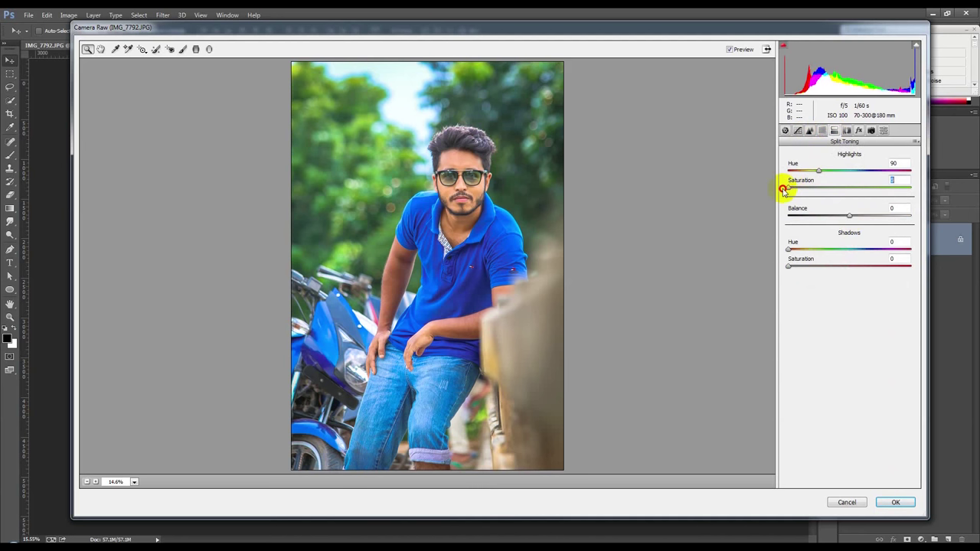
{"action": "left_click_drag", "start_coordinate": [791, 187], "coordinate": [817, 187]}
Step: Raise Blacks to +28 and apply the Camera Raw filter
{"action": "left_click", "coordinate": [785, 130]}
{"action": "left_click_drag", "start_coordinate": [865, 309], "coordinate": [866, 311]}
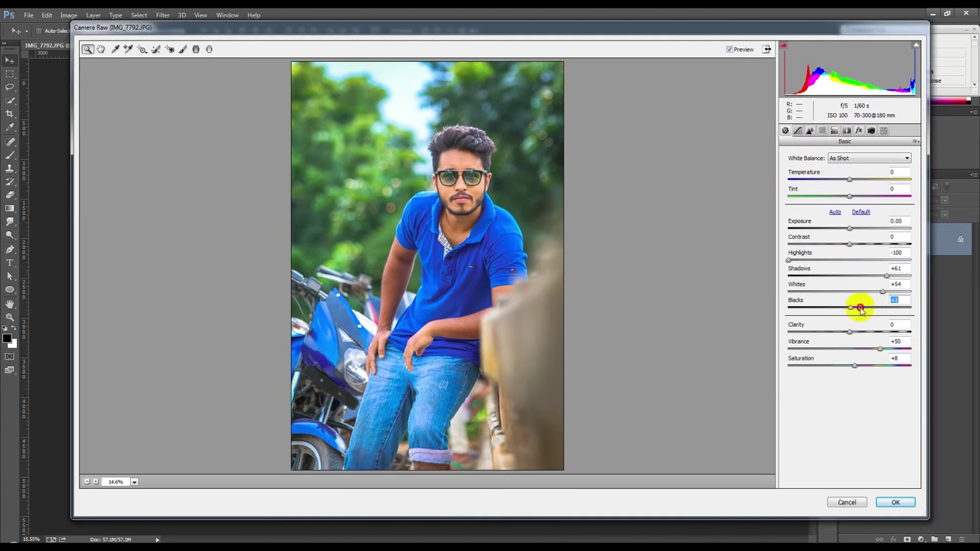
{"action": "left_click", "coordinate": [893, 501]}
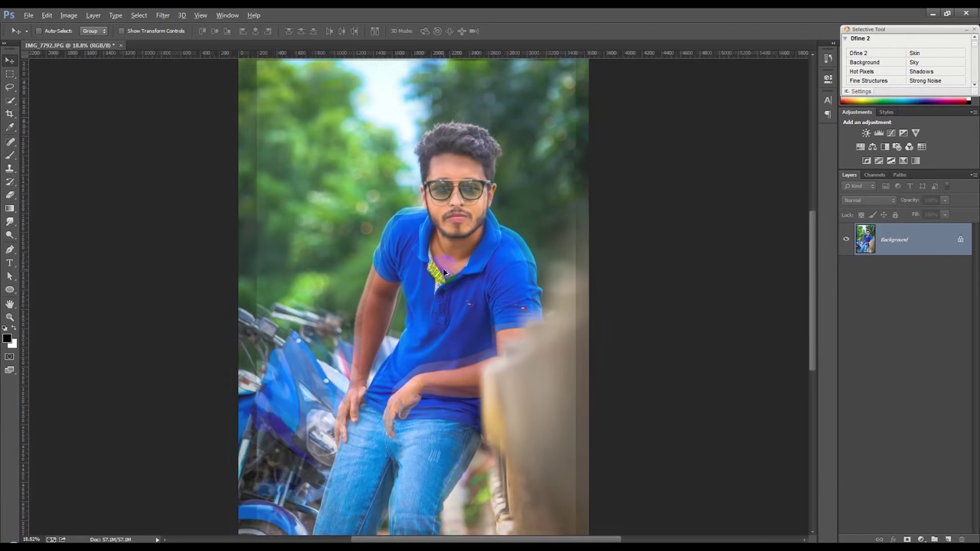
{"action": "scroll", "coordinate": [451, 192], "scroll_direction": "up", "scroll_amount": 2}
Step: With an enlarged Dodge Tool brush, lighten the skin around the glasses and the neck
{"action": "scroll", "coordinate": [451, 191], "scroll_direction": "up", "scroll_amount": 3}
{"action": "scroll", "coordinate": [451, 191], "scroll_direction": "up", "scroll_amount": 1}
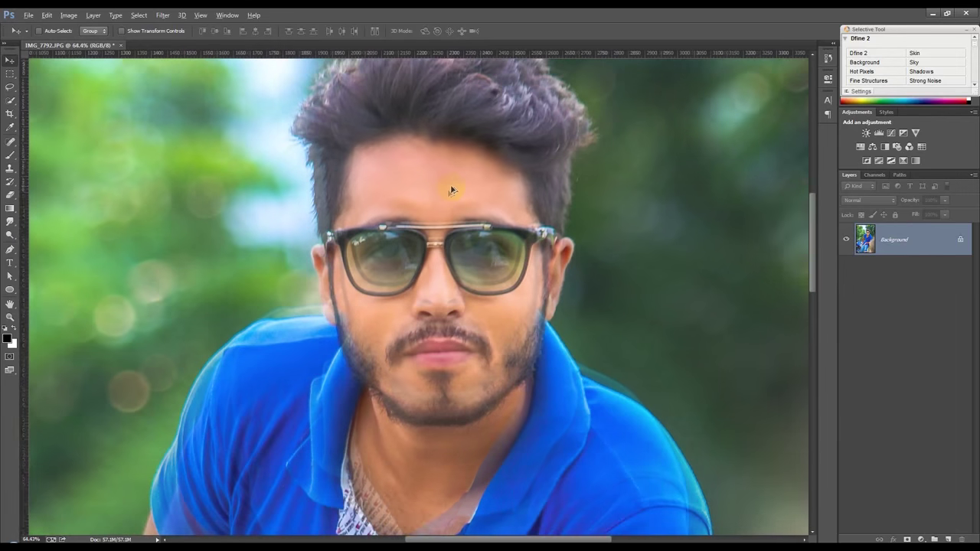
{"action": "left_click", "coordinate": [9, 161]}
{"action": "left_click", "coordinate": [9, 234]}
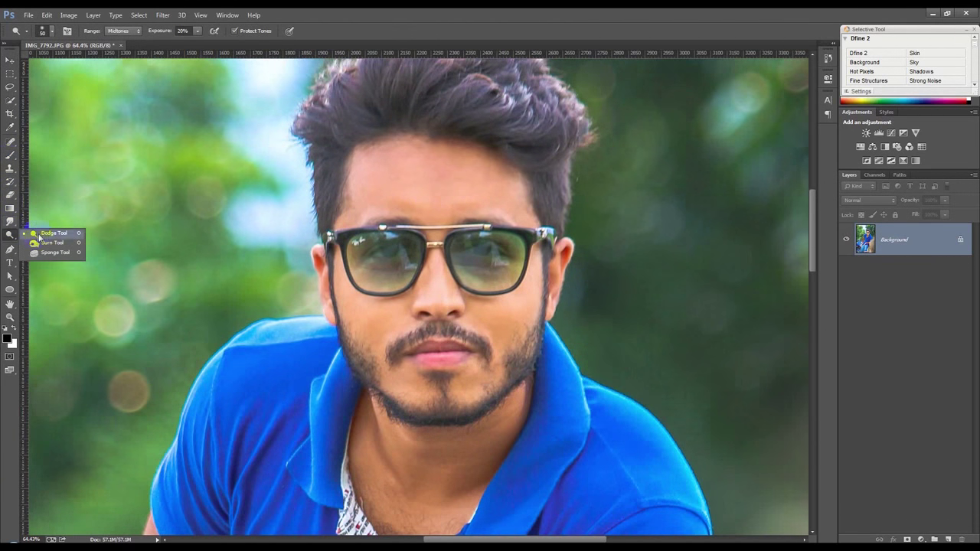
{"action": "left_click", "coordinate": [39, 236]}
{"action": "key", "text": "]"}
{"action": "left_click_drag", "start_coordinate": [330, 237], "coordinate": [343, 245]}
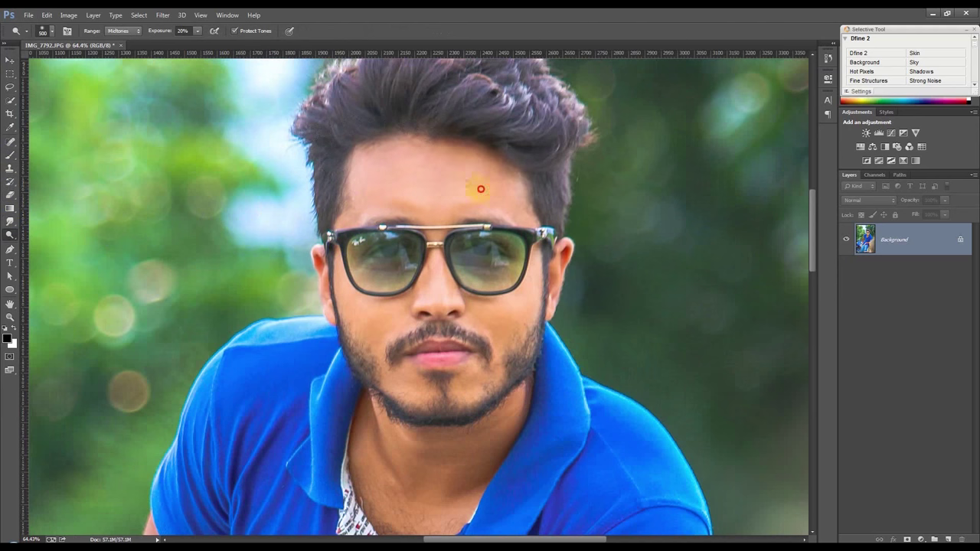
{"action": "left_click_drag", "start_coordinate": [417, 265], "coordinate": [408, 287]}
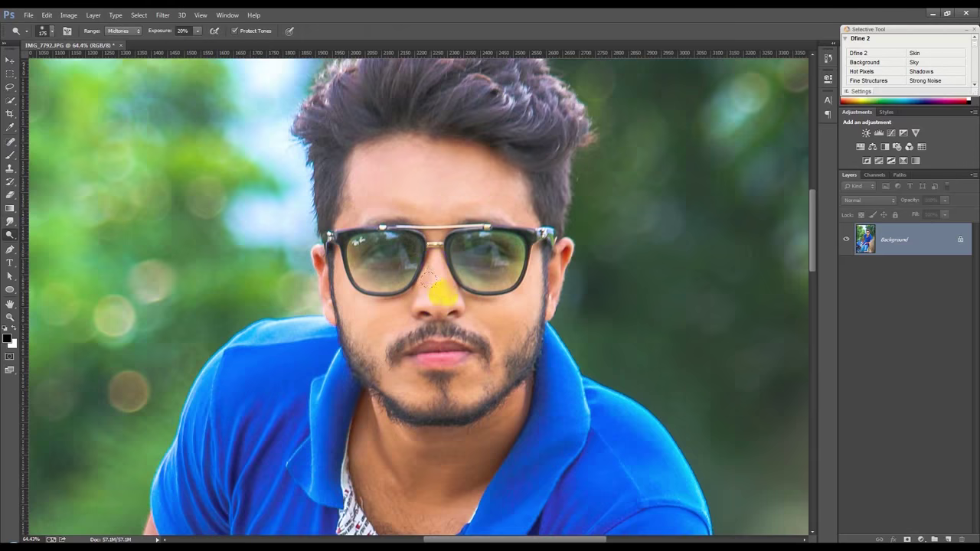
{"action": "scroll", "coordinate": [429, 277], "scroll_direction": "down", "scroll_amount": 2}
{"action": "scroll", "coordinate": [383, 265], "scroll_direction": "down", "scroll_amount": 2}
{"action": "left_click_drag", "start_coordinate": [378, 306], "coordinate": [388, 346]}
{"action": "left_click_drag", "start_coordinate": [499, 294], "coordinate": [474, 330]}
{"action": "left_click_drag", "start_coordinate": [363, 310], "coordinate": [369, 291]}
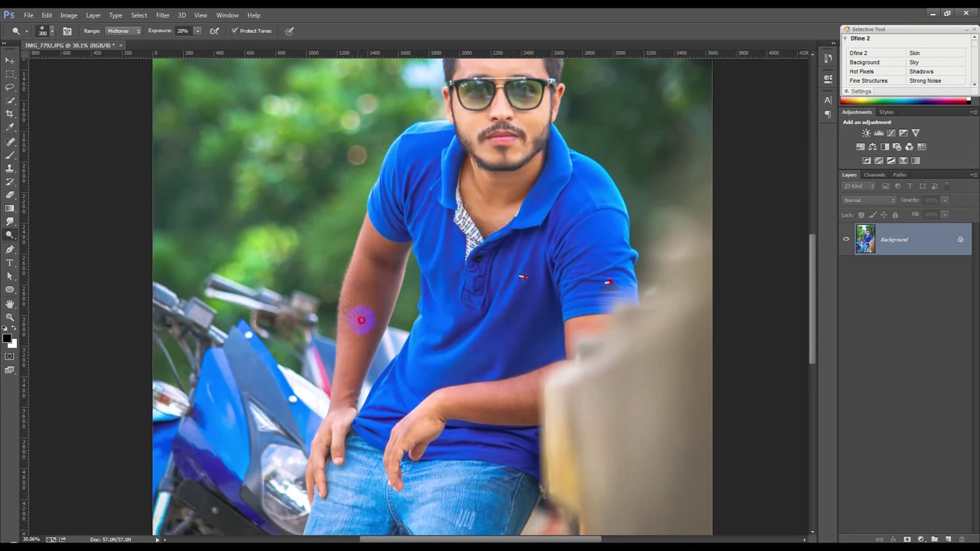
Step: Dodge the upper arm, forearm, hand and the skin above the sunglasses
{"action": "left_click_drag", "start_coordinate": [376, 285], "coordinate": [376, 266]}
{"action": "left_click", "coordinate": [370, 295]}
{"action": "left_click_drag", "start_coordinate": [370, 331], "coordinate": [369, 316]}
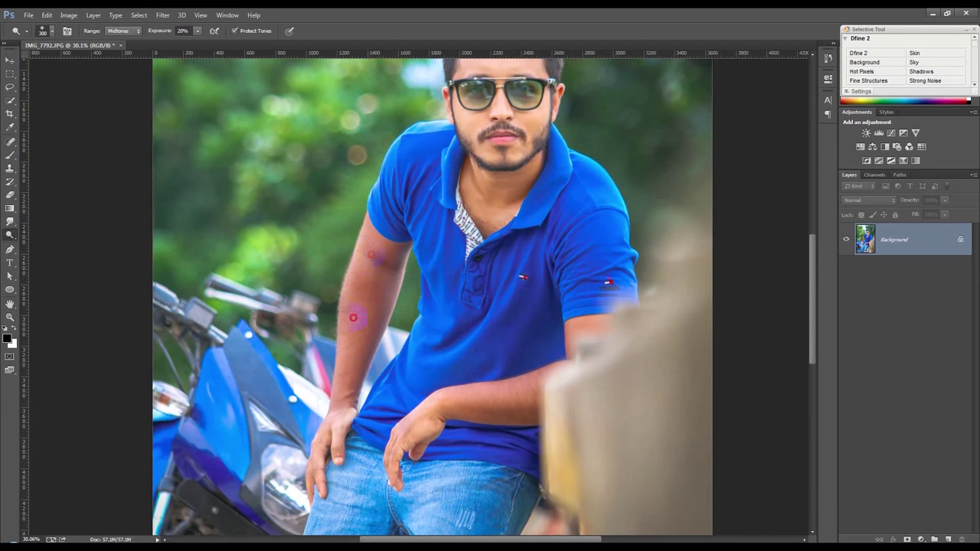
{"action": "mouse_move", "coordinate": [353, 317]}
{"action": "left_mouse_down"}
{"action": "mouse_move", "coordinate": [398, 414]}
{"action": "mouse_move", "coordinate": [527, 375]}
{"action": "left_mouse_up"}
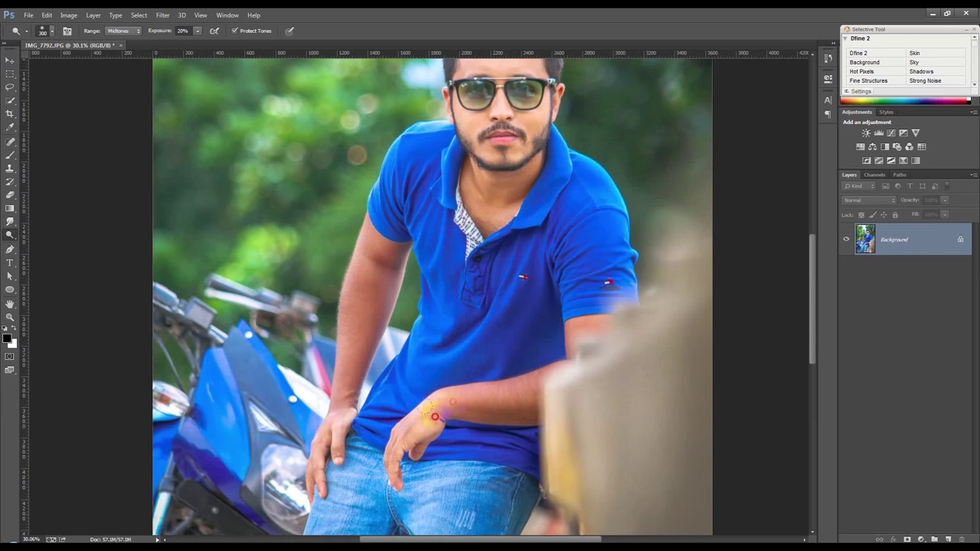
{"action": "mouse_move", "coordinate": [547, 406]}
{"action": "left_mouse_down"}
{"action": "mouse_move", "coordinate": [580, 329]}
{"action": "mouse_move", "coordinate": [608, 317]}
{"action": "mouse_move", "coordinate": [555, 384]}
{"action": "mouse_move", "coordinate": [487, 420]}
{"action": "left_mouse_up"}
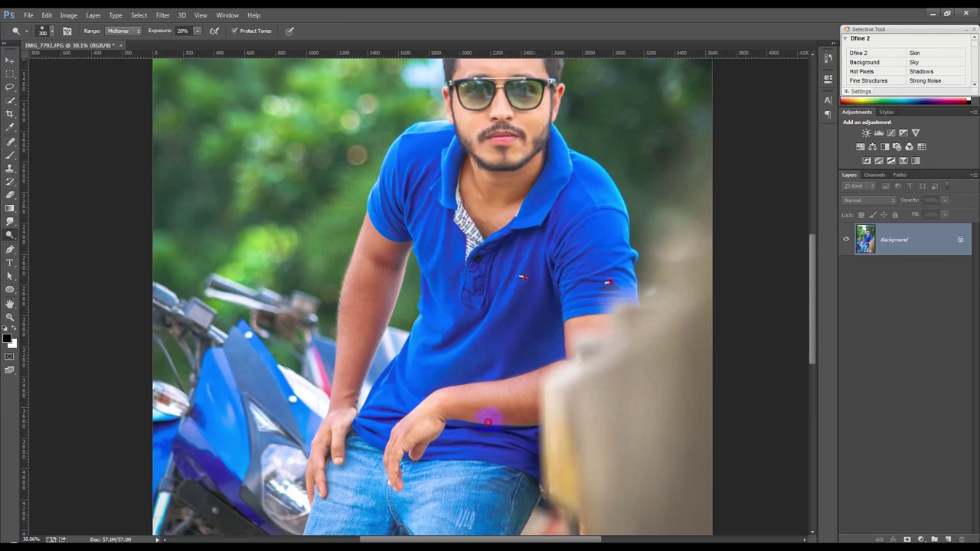
{"action": "left_click_drag", "start_coordinate": [562, 404], "coordinate": [532, 413]}
{"action": "scroll", "coordinate": [420, 419], "scroll_direction": "down", "scroll_amount": 5}
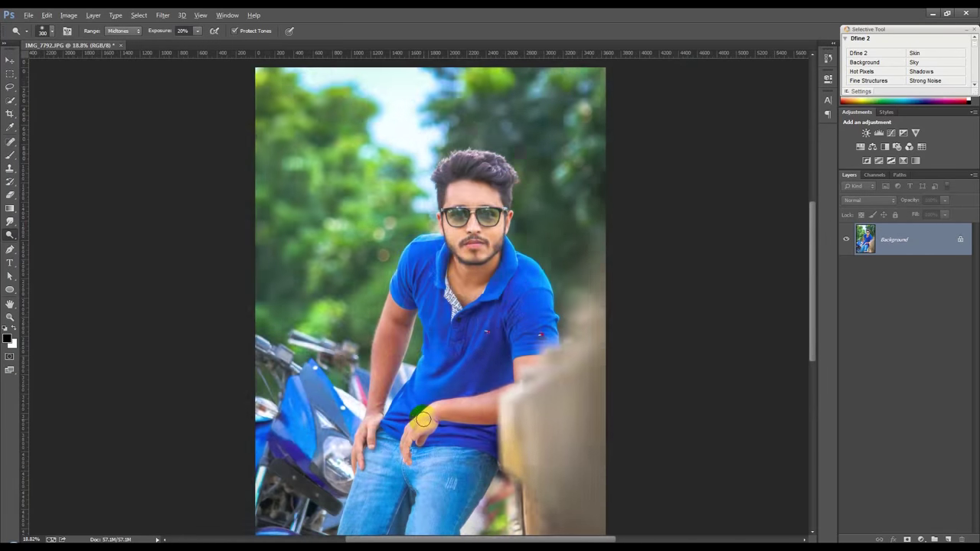
{"action": "scroll", "coordinate": [462, 251], "scroll_direction": "up", "scroll_amount": 2}
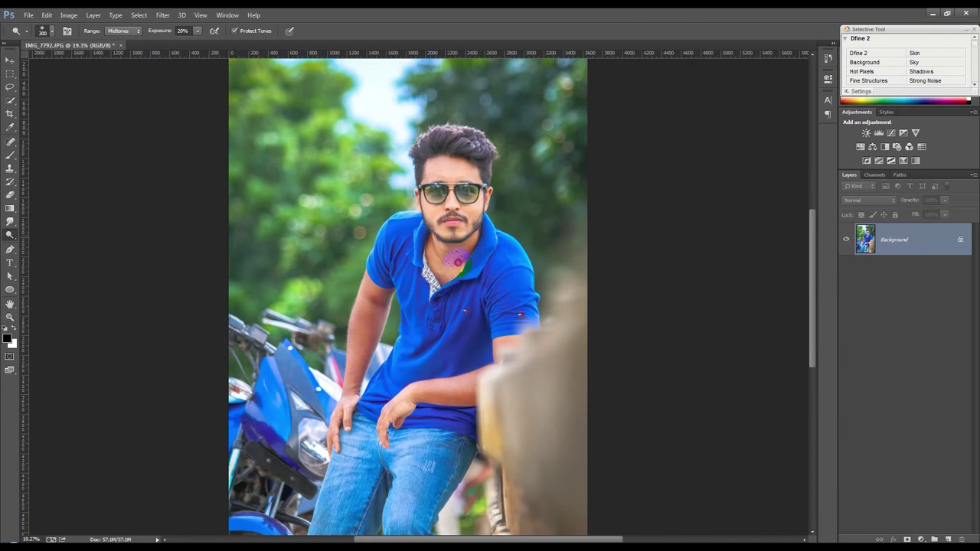
{"action": "mouse_move", "coordinate": [460, 171]}
{"action": "left_mouse_down"}
{"action": "mouse_move", "coordinate": [436, 164]}
{"action": "mouse_move", "coordinate": [482, 208]}
{"action": "left_mouse_up"}
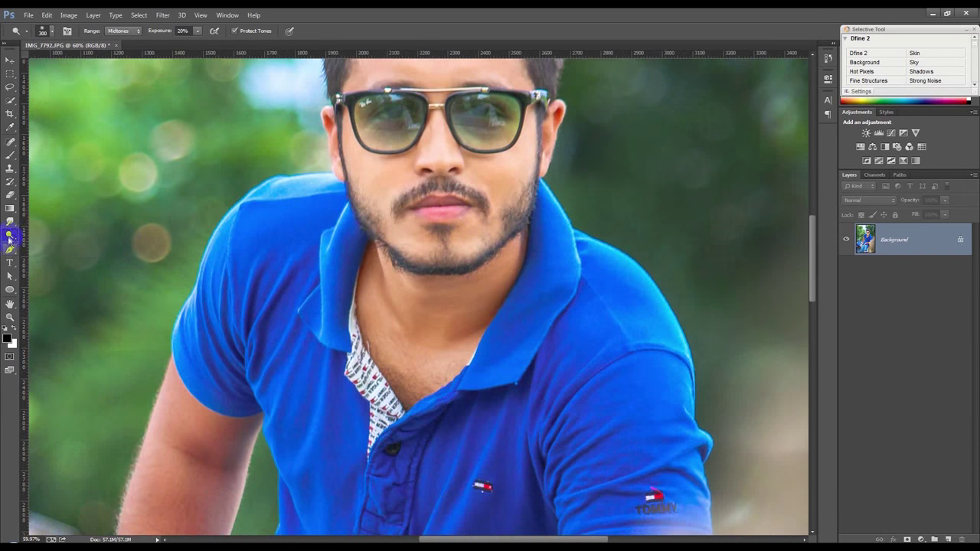
{"action": "right_click", "coordinate": [9, 235]}
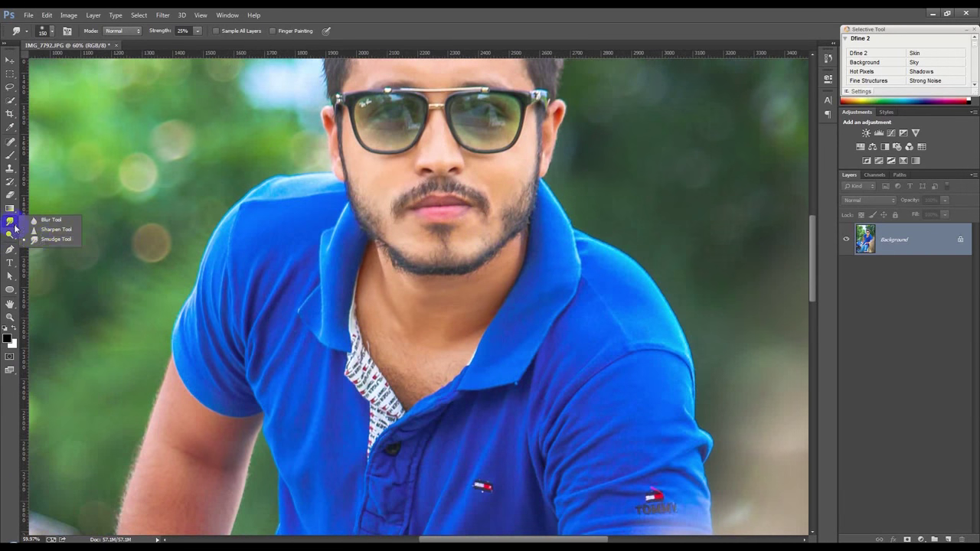
Step: Switch to the Sponge Tool in Saturate mode for the lips and shoulder
{"action": "left_click", "coordinate": [51, 252]}
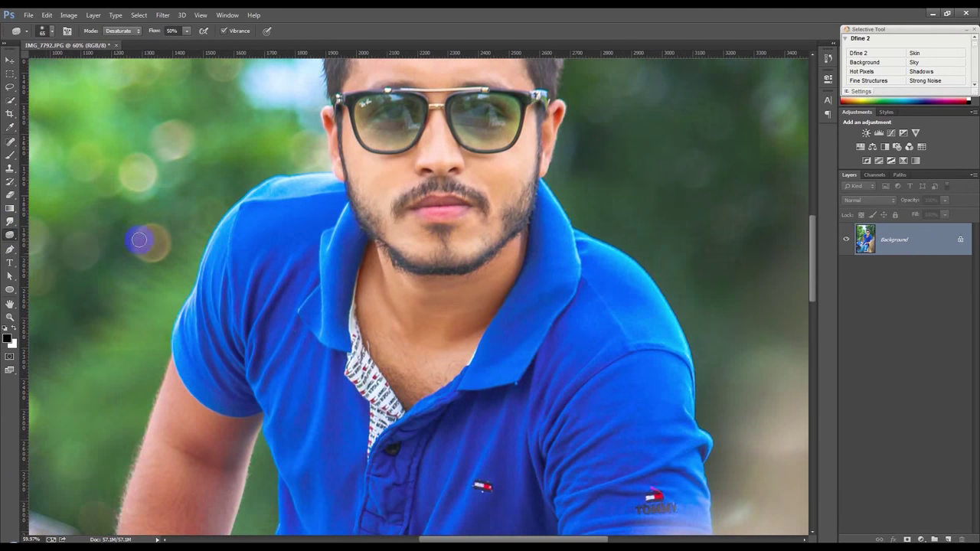
{"action": "left_click", "coordinate": [119, 32]}
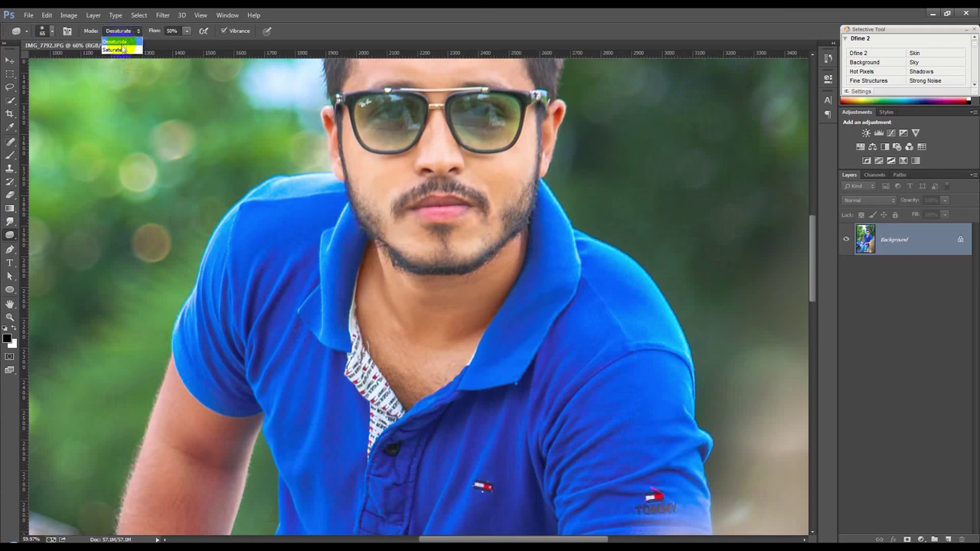
{"action": "left_click", "coordinate": [120, 43]}
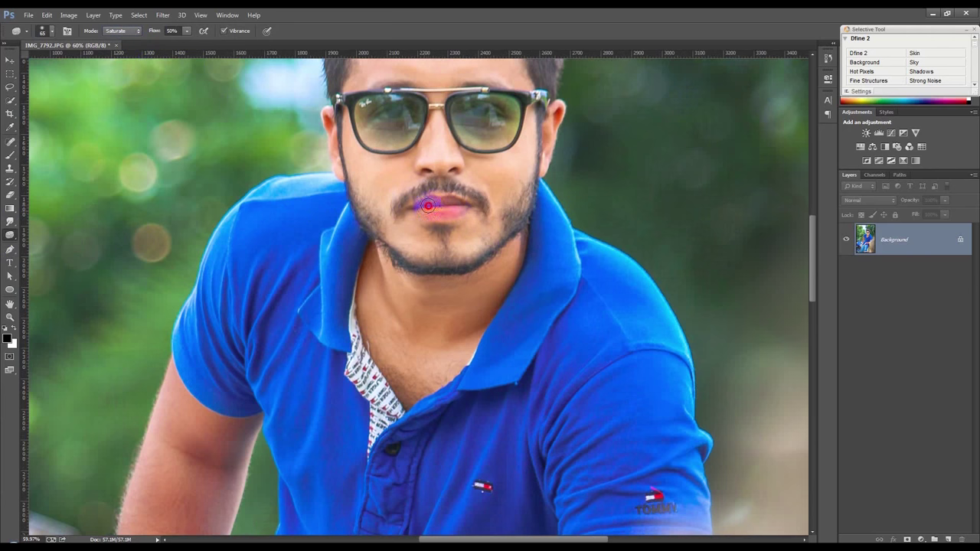
{"action": "scroll", "coordinate": [455, 211], "scroll_direction": "down", "scroll_amount": 3}
{"action": "scroll", "coordinate": [475, 230], "scroll_direction": "down", "scroll_amount": 2}
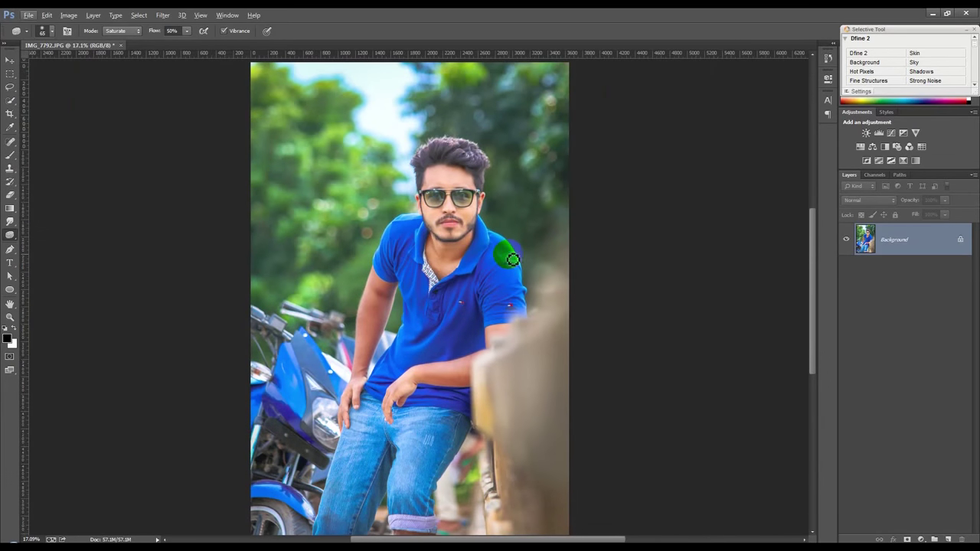
{"action": "scroll", "coordinate": [452, 214], "scroll_direction": "up", "scroll_amount": 2}
{"action": "scroll", "coordinate": [435, 199], "scroll_direction": "up", "scroll_amount": 2}
{"action": "scroll", "coordinate": [434, 199], "scroll_direction": "up", "scroll_amount": 1}
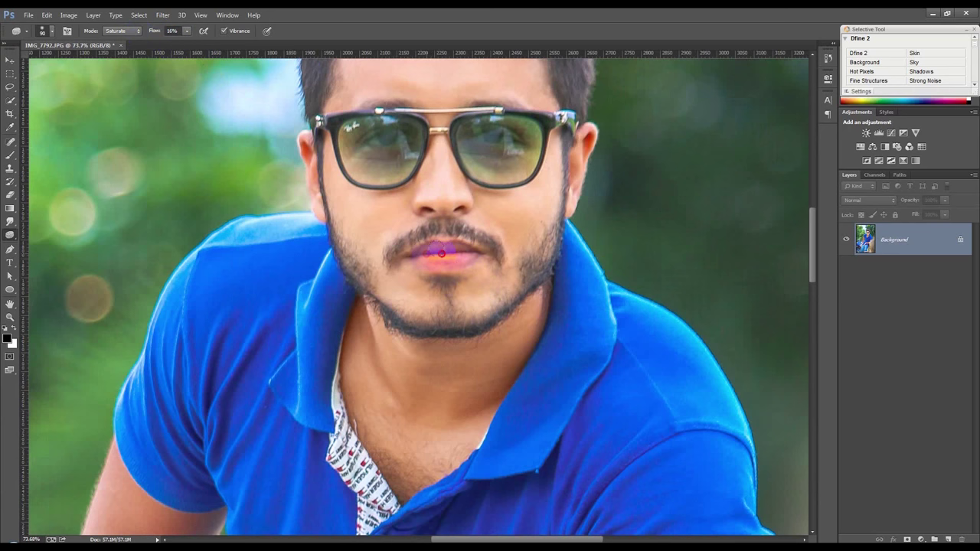
{"action": "scroll", "coordinate": [530, 296], "scroll_direction": "down", "scroll_amount": 1}
{"action": "scroll", "coordinate": [529, 297], "scroll_direction": "down", "scroll_amount": 2}
{"action": "scroll", "coordinate": [529, 296], "scroll_direction": "down", "scroll_amount": 2}
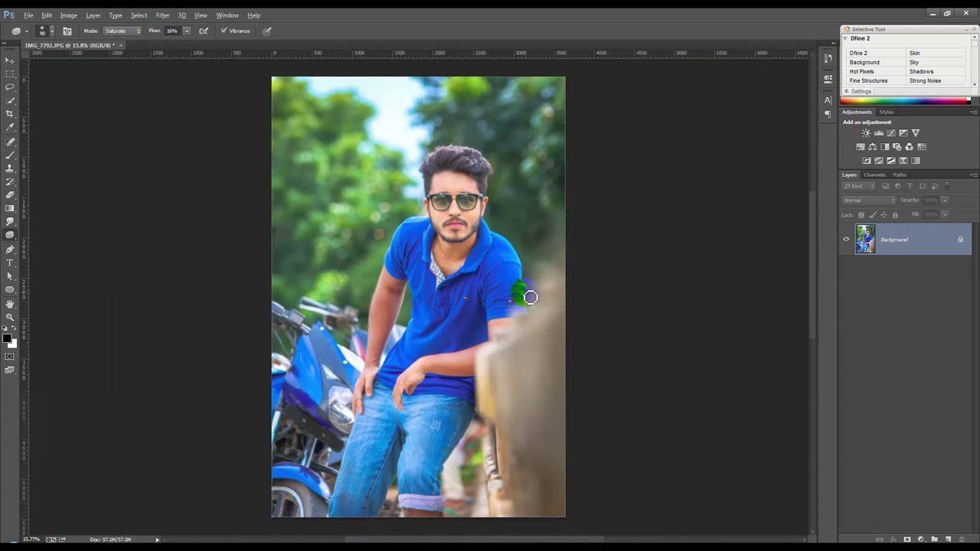
{"action": "left_click", "coordinate": [10, 60]}
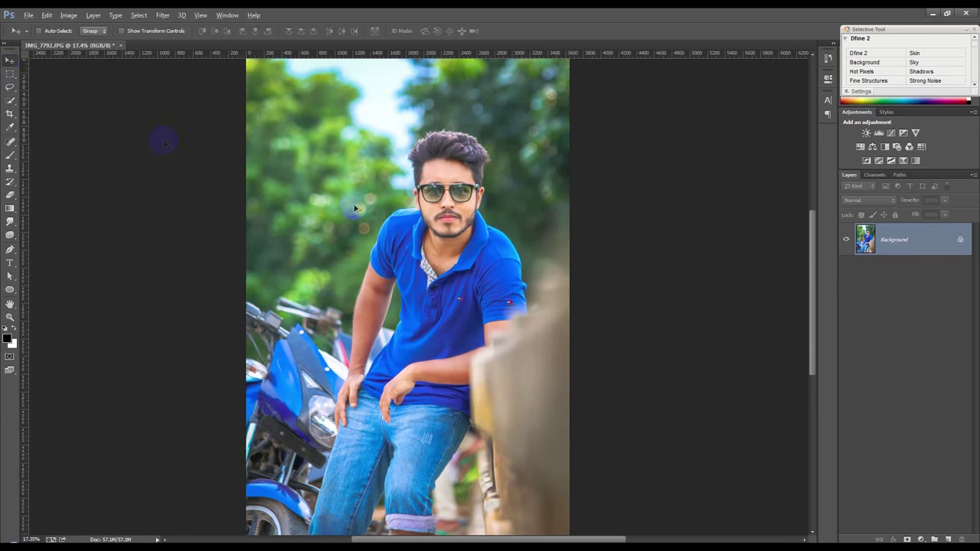
Step: Decline the Imagenomic licence and launch Nik Collection's Color Efex Pro 4 instead
{"action": "scroll", "coordinate": [355, 208], "scroll_direction": "down", "scroll_amount": 1}
{"action": "scroll", "coordinate": [355, 209], "scroll_direction": "up", "scroll_amount": 1}
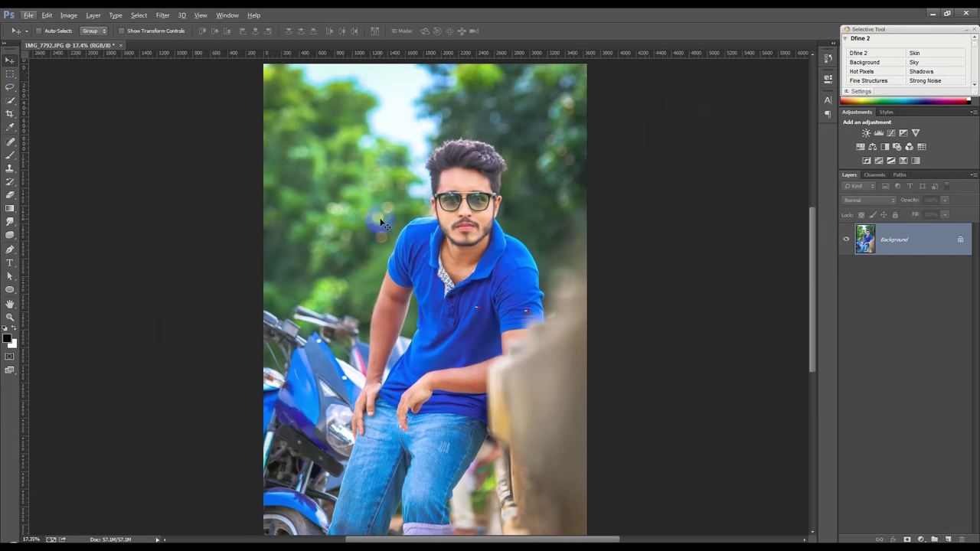
{"action": "left_click", "coordinate": [162, 15]}
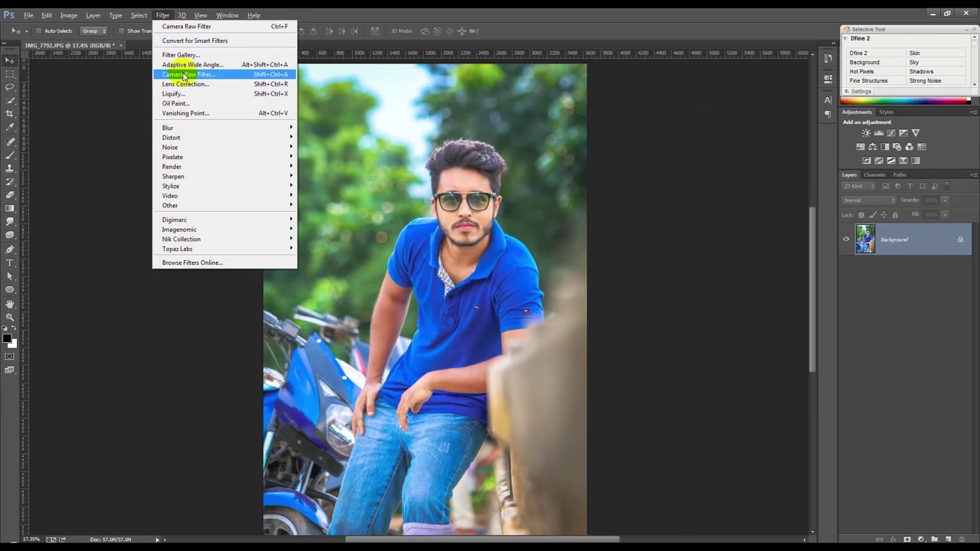
{"action": "mouse_move", "coordinate": [181, 229]}
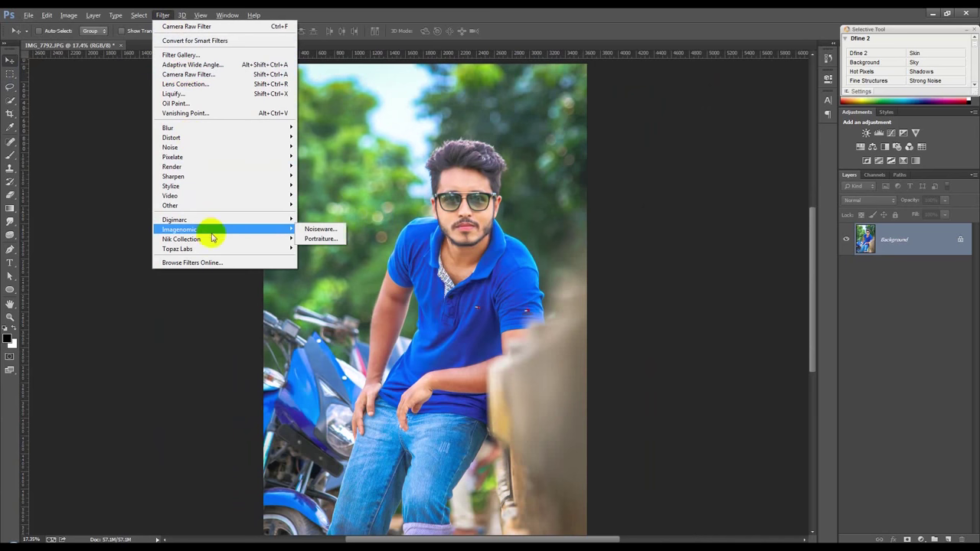
{"action": "left_click", "coordinate": [320, 238]}
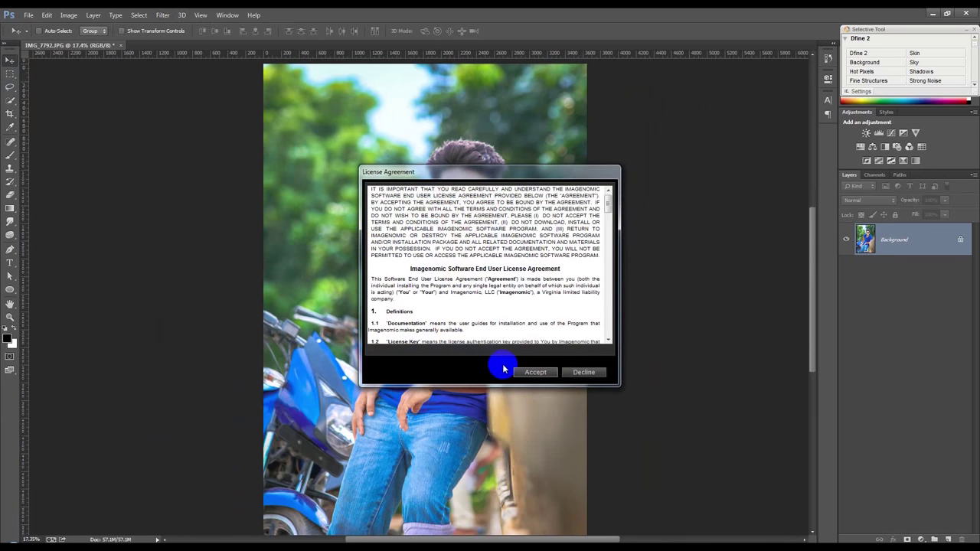
{"action": "left_click", "coordinate": [584, 372]}
{"action": "left_click", "coordinate": [162, 14]}
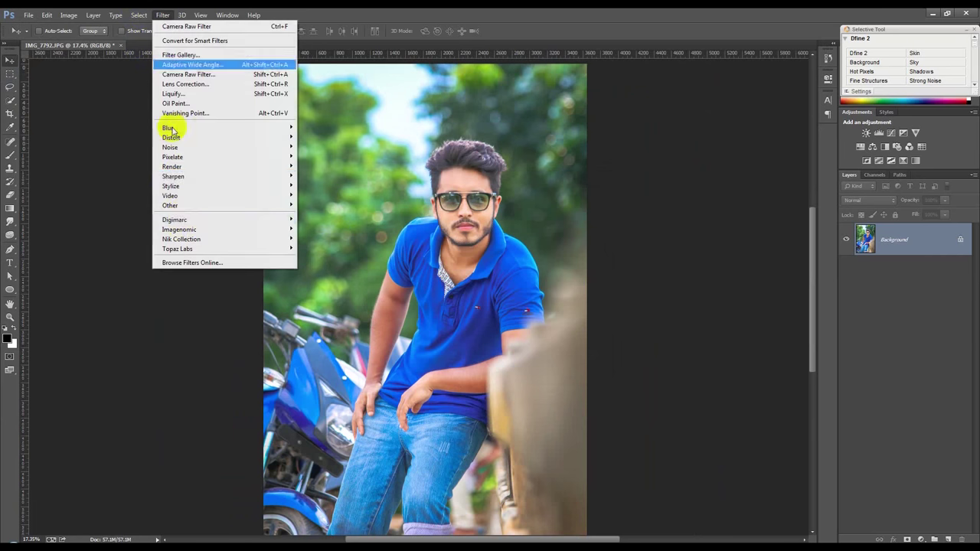
{"action": "mouse_move", "coordinate": [182, 239]}
{"action": "left_click", "coordinate": [322, 253]}
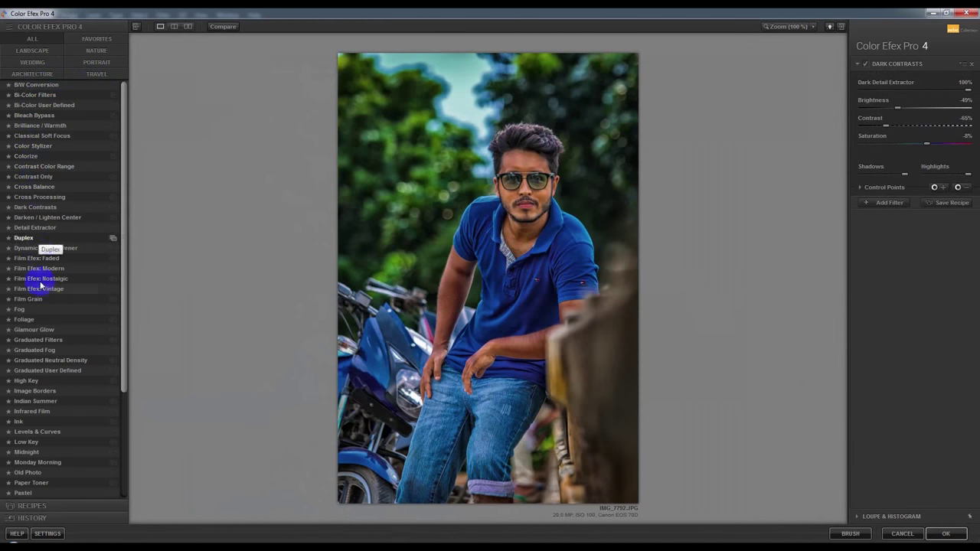
Step: Apply the Foliage filter with Enhance Foliage at about 51% and return to Photoshop
{"action": "left_click", "coordinate": [27, 319]}
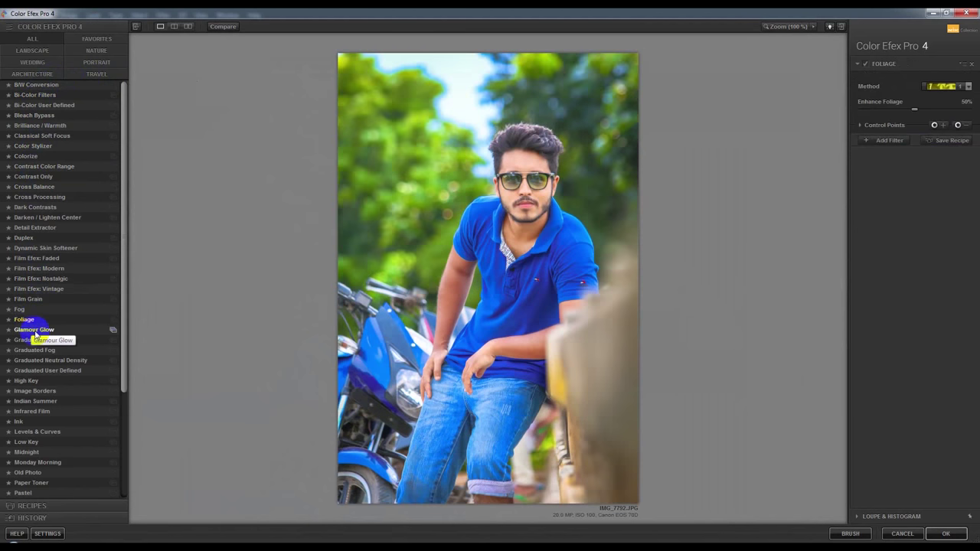
{"action": "left_click_drag", "start_coordinate": [914, 110], "coordinate": [940, 113]}
{"action": "left_click", "coordinate": [947, 534]}
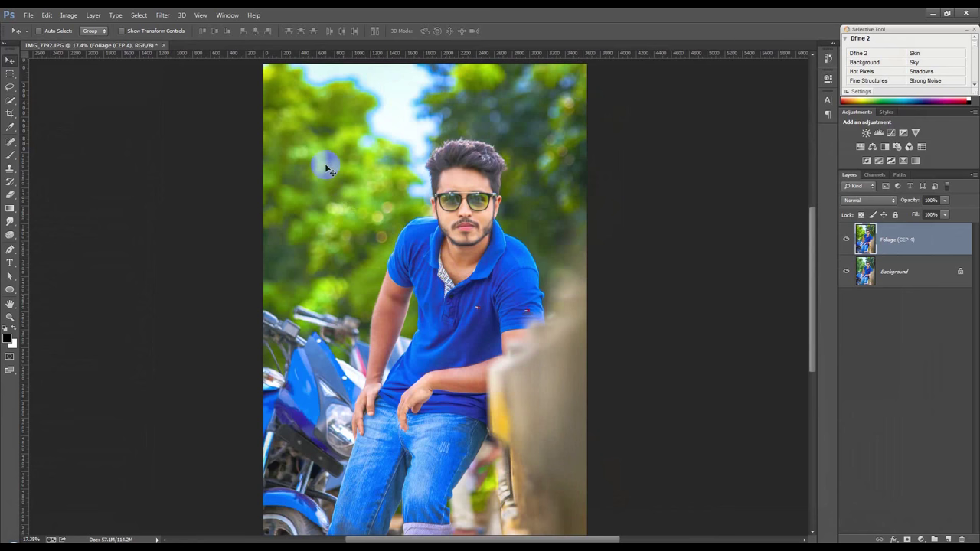
Step: Reopen Color Efex Pro 4 and preview Indian Summer with methods 2 and 4
{"action": "left_click", "coordinate": [171, 16]}
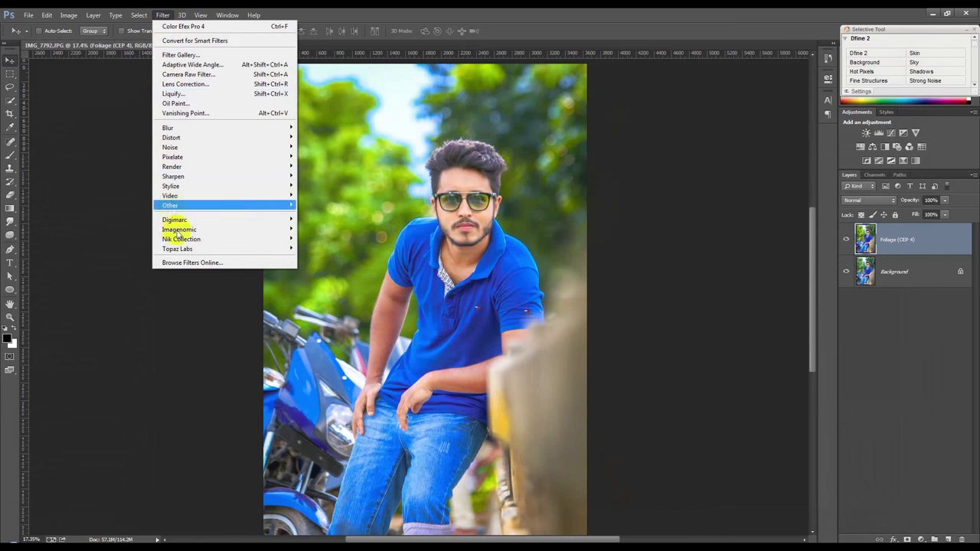
{"action": "left_click", "coordinate": [320, 249]}
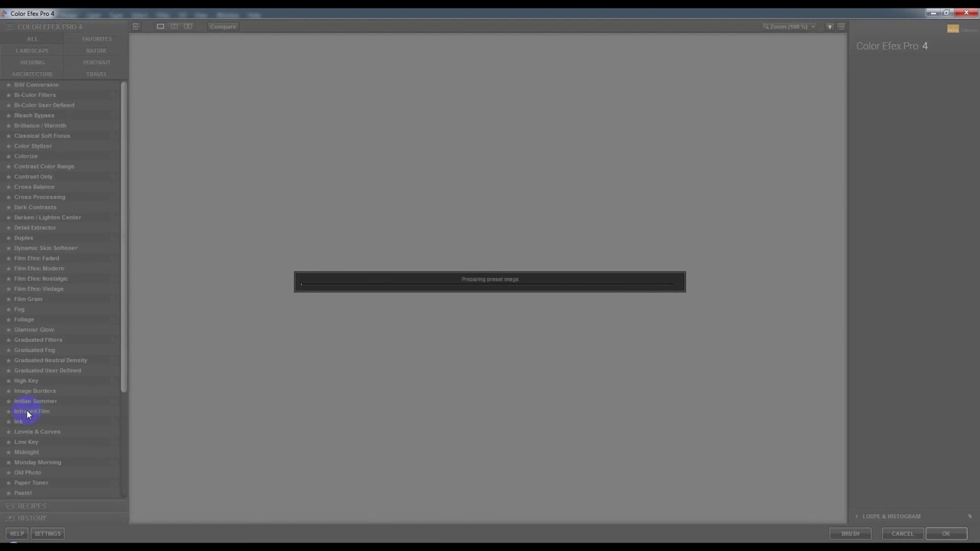
{"action": "left_click", "coordinate": [42, 401]}
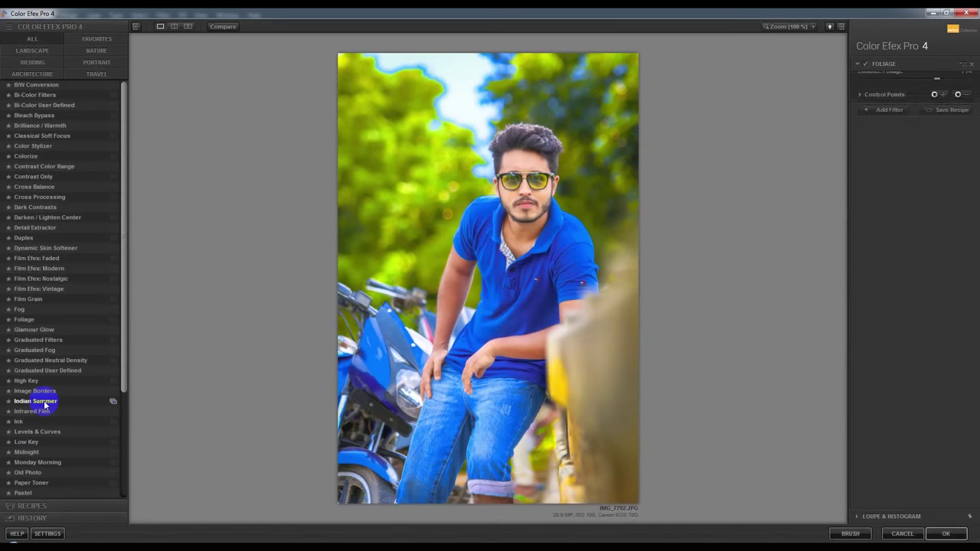
{"action": "left_click", "coordinate": [942, 87]}
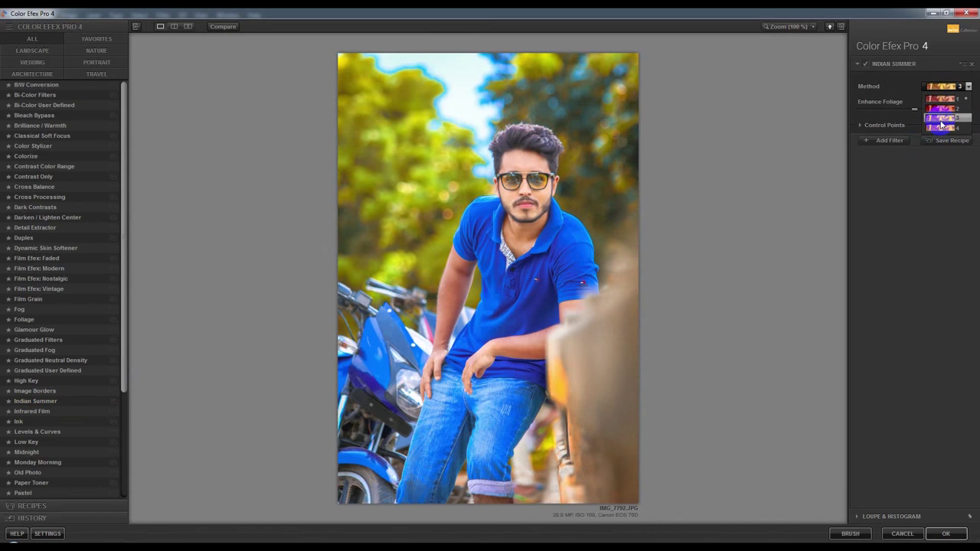
{"action": "left_click", "coordinate": [893, 405]}
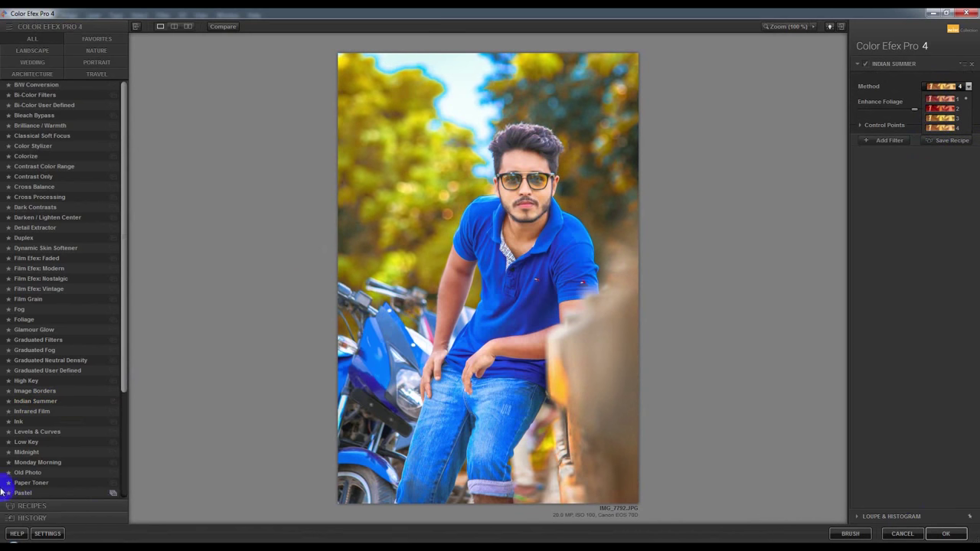
Step: Preview Cross Processing and Contrast Only, then set Cross Balance to Tungsten To Daylight (1)
{"action": "left_click", "coordinate": [34, 196]}
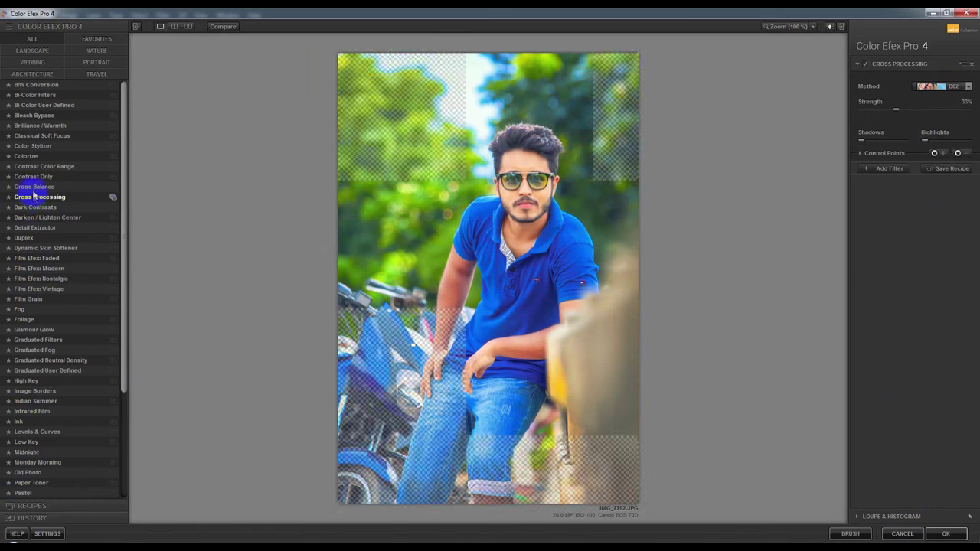
{"action": "left_click", "coordinate": [35, 188]}
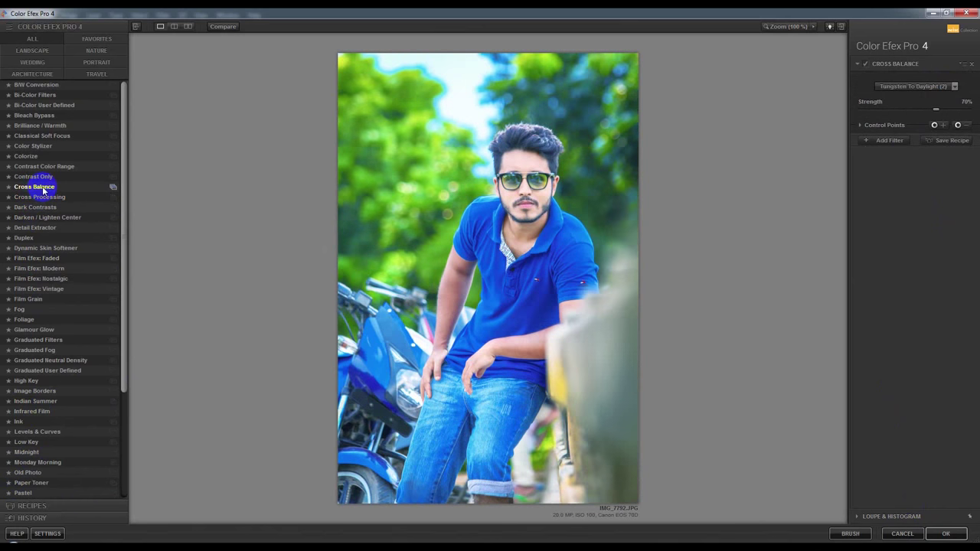
{"action": "left_click", "coordinate": [43, 177]}
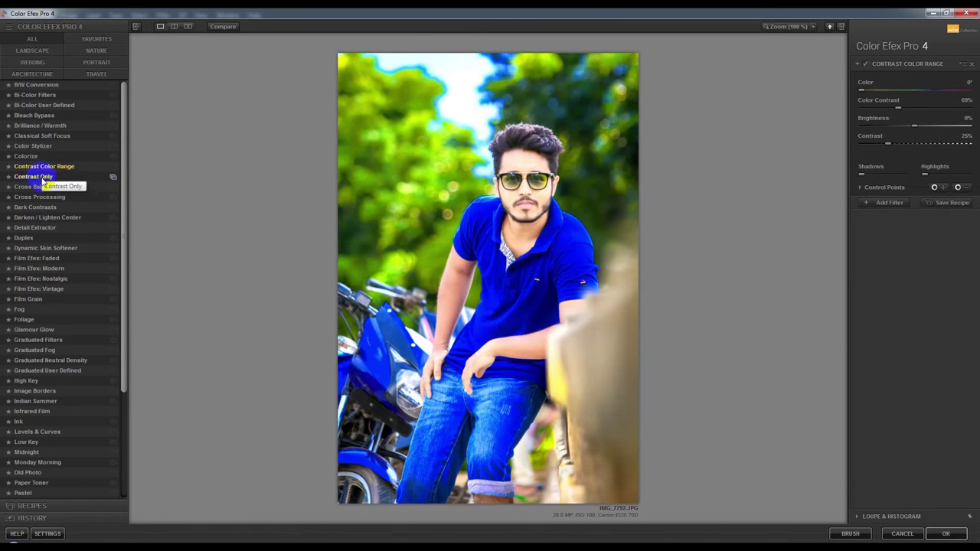
{"action": "left_click", "coordinate": [35, 186]}
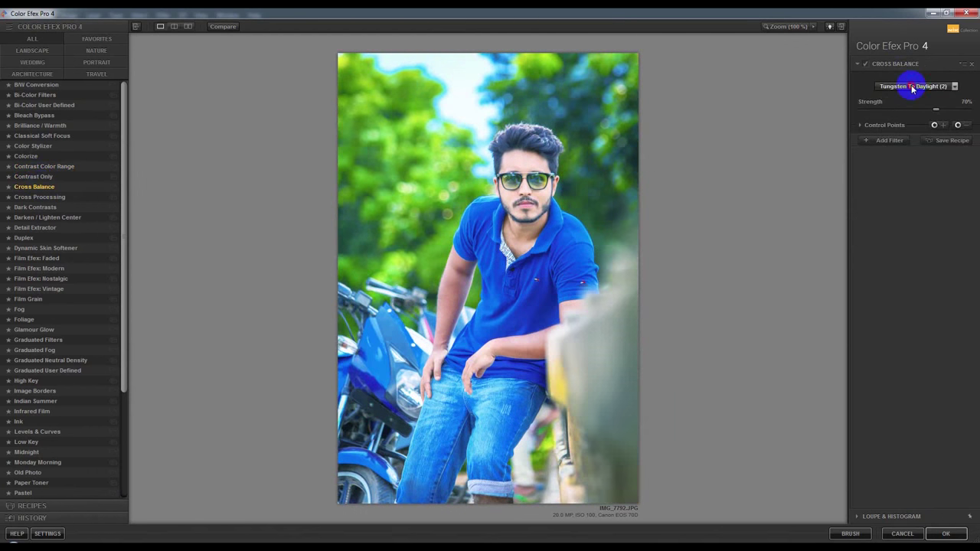
{"action": "left_click", "coordinate": [913, 87]}
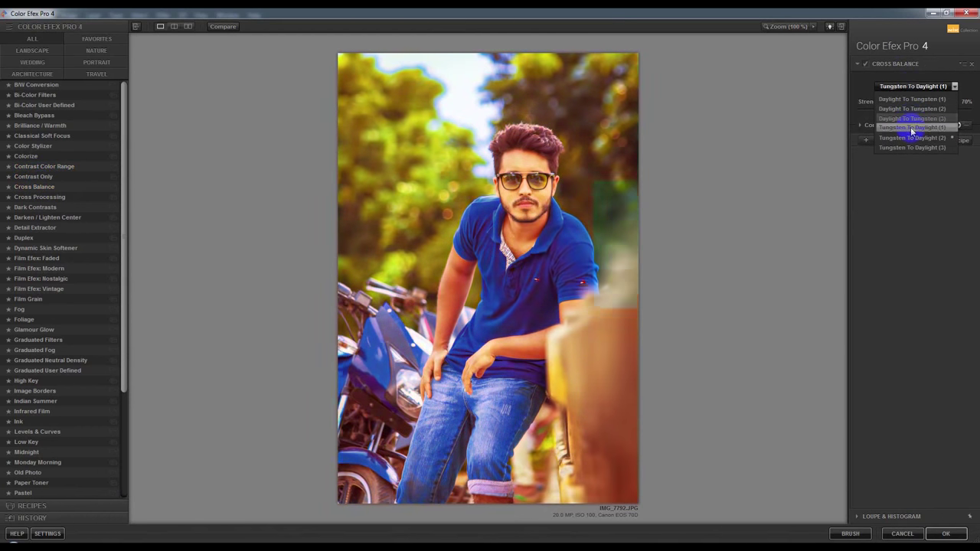
{"action": "left_click", "coordinate": [910, 128]}
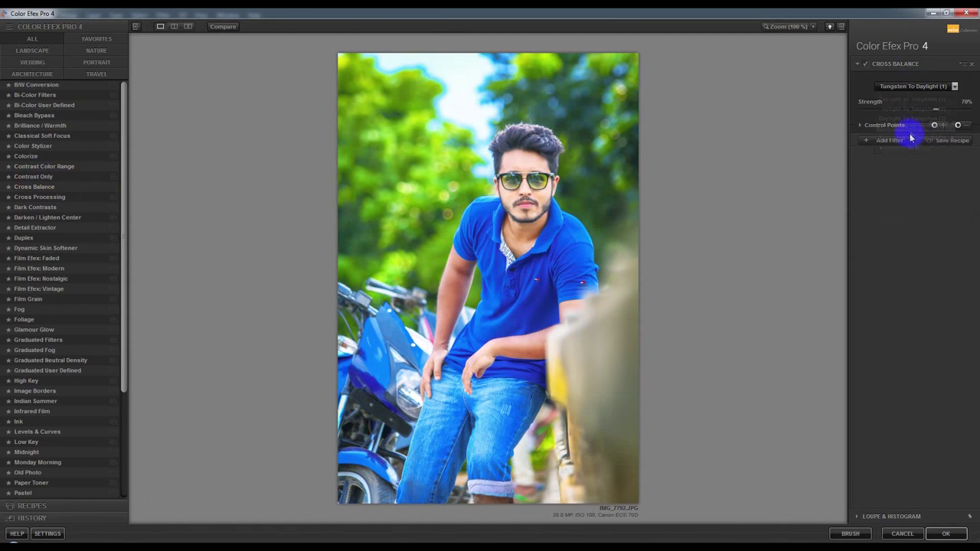
Step: Stack a slightly darkened Contrast Only filter and apply the result to the photo
{"action": "left_click", "coordinate": [888, 140]}
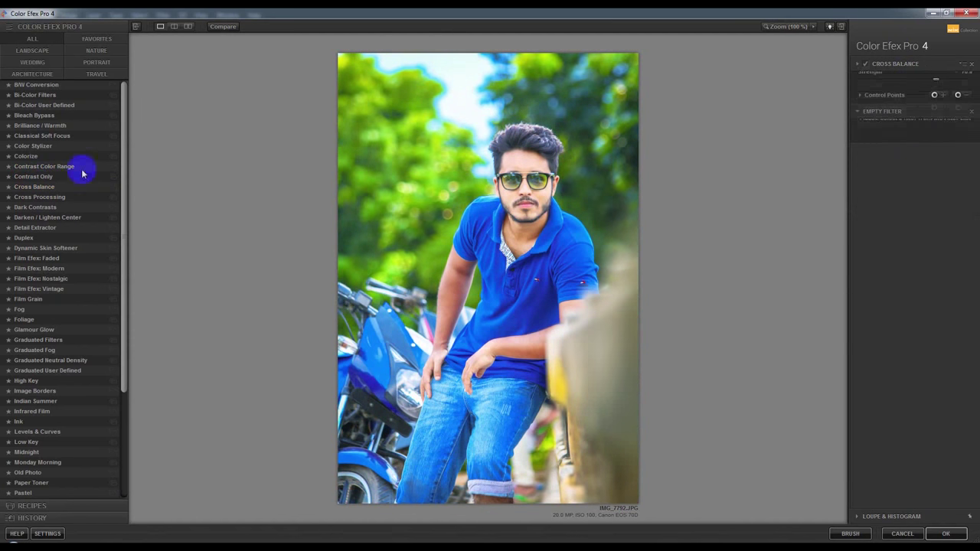
{"action": "left_click", "coordinate": [35, 168]}
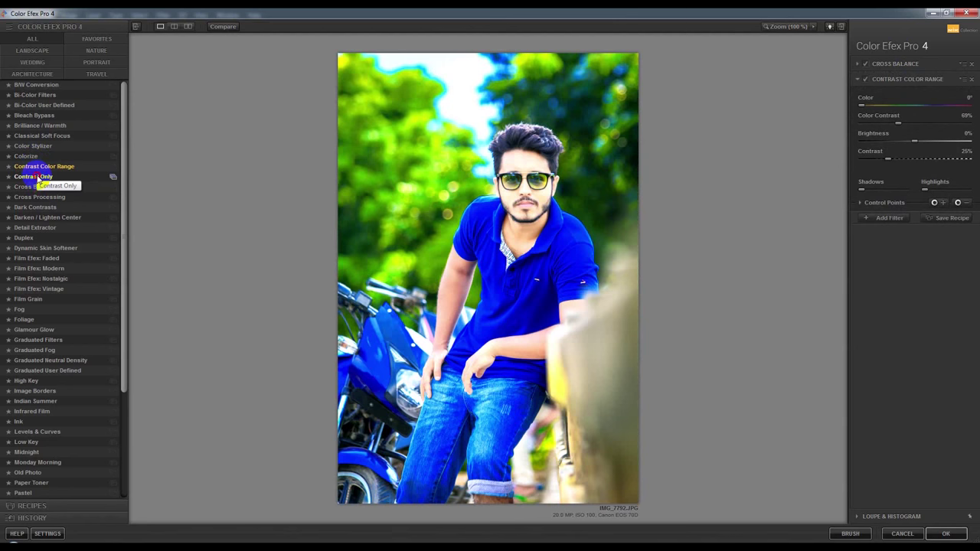
{"action": "left_click", "coordinate": [36, 176]}
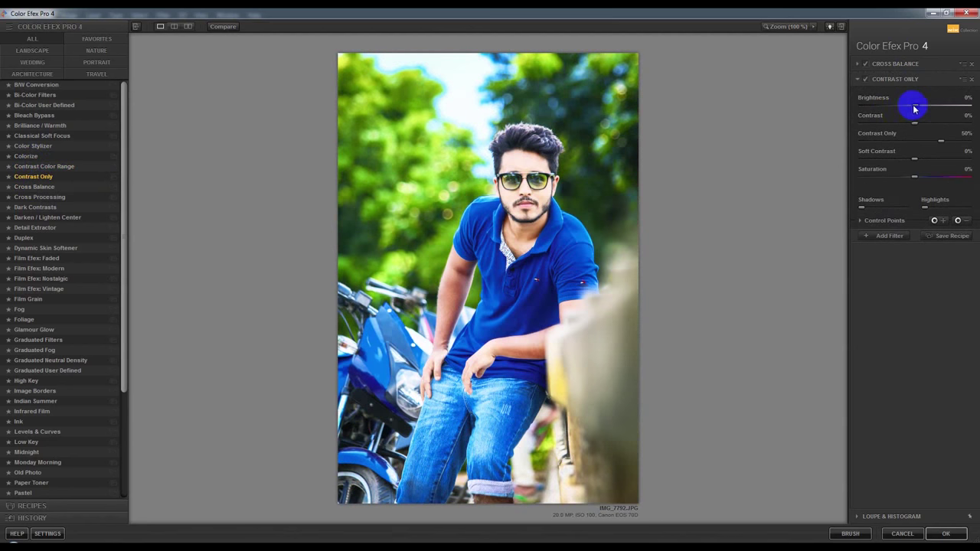
{"action": "left_click_drag", "start_coordinate": [913, 110], "coordinate": [906, 109]}
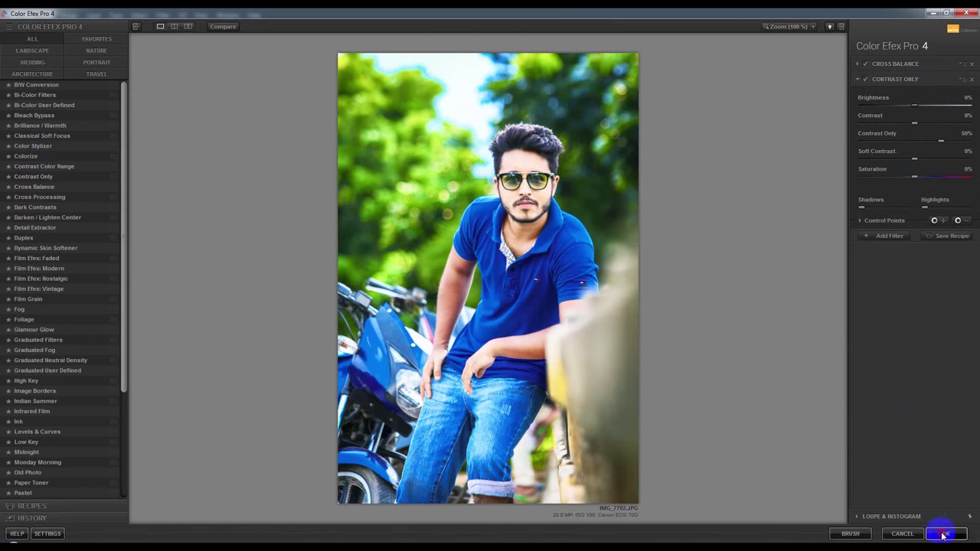
{"action": "left_click", "coordinate": [944, 533]}
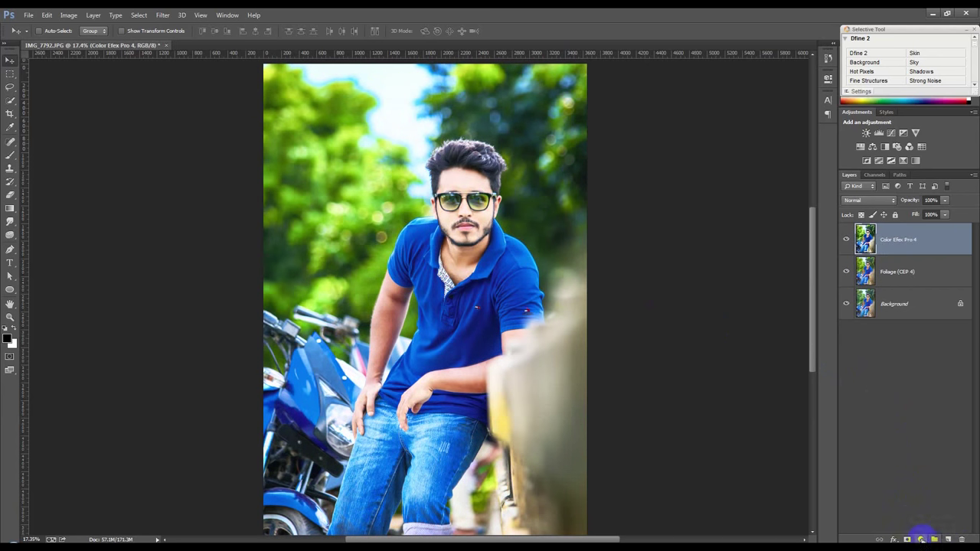
Step: Add a layer mask to Color Efex Pro 4 and paint the effect out over the glasses in black
{"action": "left_click", "coordinate": [906, 539]}
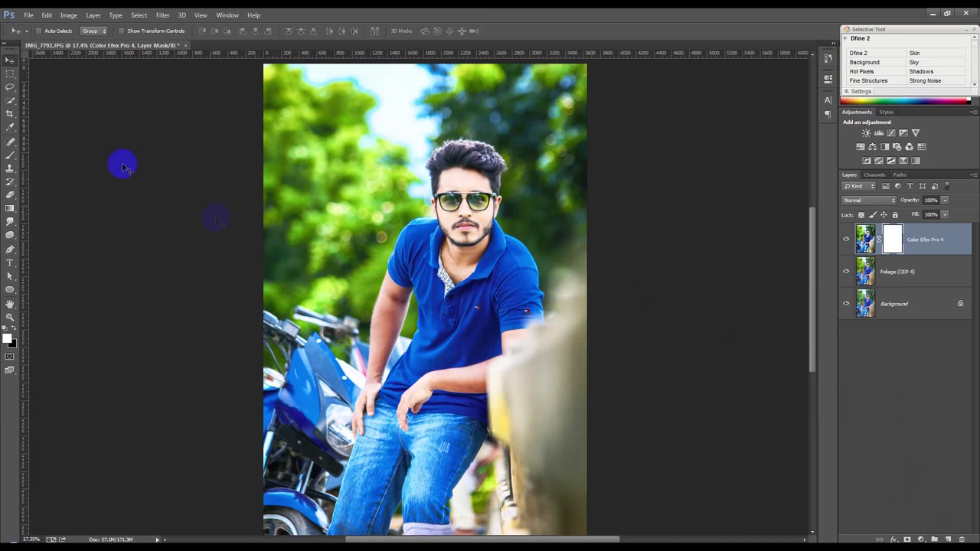
{"action": "left_click", "coordinate": [10, 154]}
{"action": "scroll", "coordinate": [543, 217], "scroll_direction": "up", "scroll_amount": 2}
{"action": "left_click_drag", "start_coordinate": [406, 183], "coordinate": [414, 170]}
{"action": "left_click", "coordinate": [11, 328]}
{"action": "left_click_drag", "start_coordinate": [414, 187], "coordinate": [423, 175]}
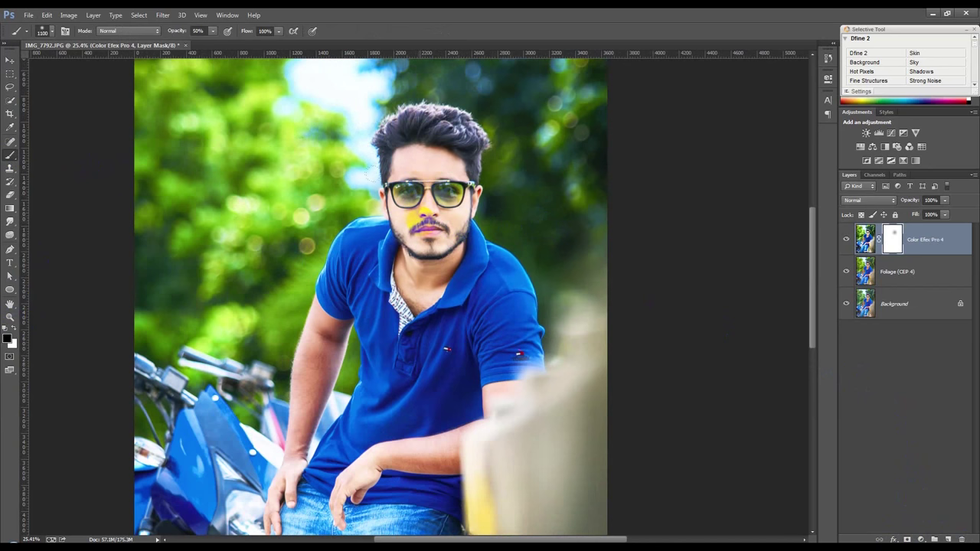
Step: Mask out the forehead, hand and forearm, then drag the mask to the trash
{"action": "left_click_drag", "start_coordinate": [420, 218], "coordinate": [419, 189]}
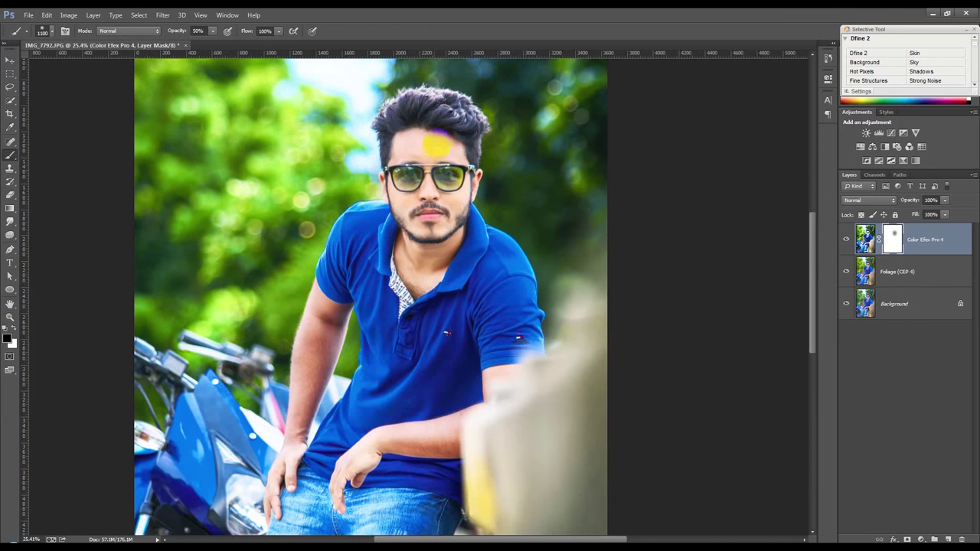
{"action": "left_click_drag", "start_coordinate": [444, 143], "coordinate": [407, 134]}
{"action": "scroll", "coordinate": [406, 136], "scroll_direction": "down", "scroll_amount": 2}
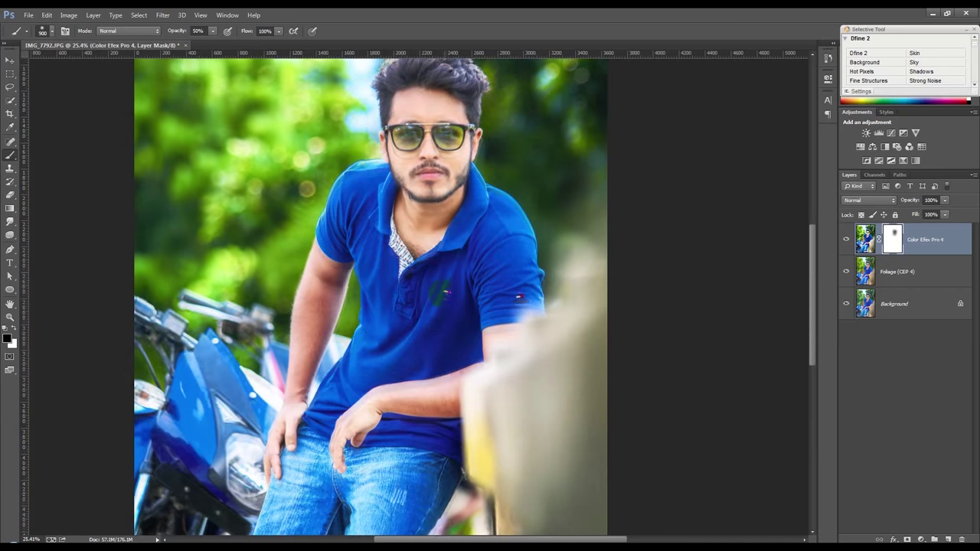
{"action": "left_click_drag", "start_coordinate": [473, 383], "coordinate": [349, 424]}
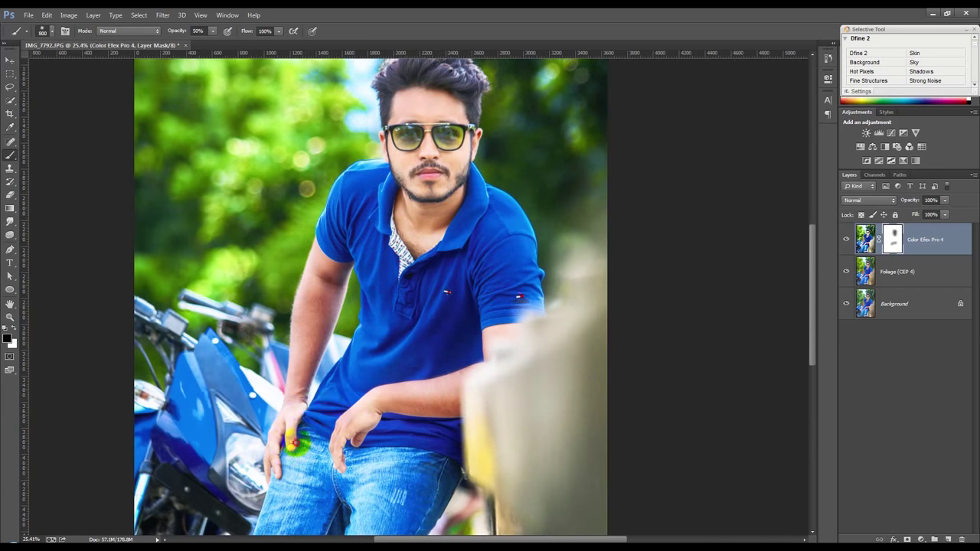
{"action": "left_click_drag", "start_coordinate": [349, 423], "coordinate": [310, 314]}
{"action": "left_click", "coordinate": [521, 330]}
{"action": "scroll", "coordinate": [490, 348], "scroll_direction": "down", "scroll_amount": 5}
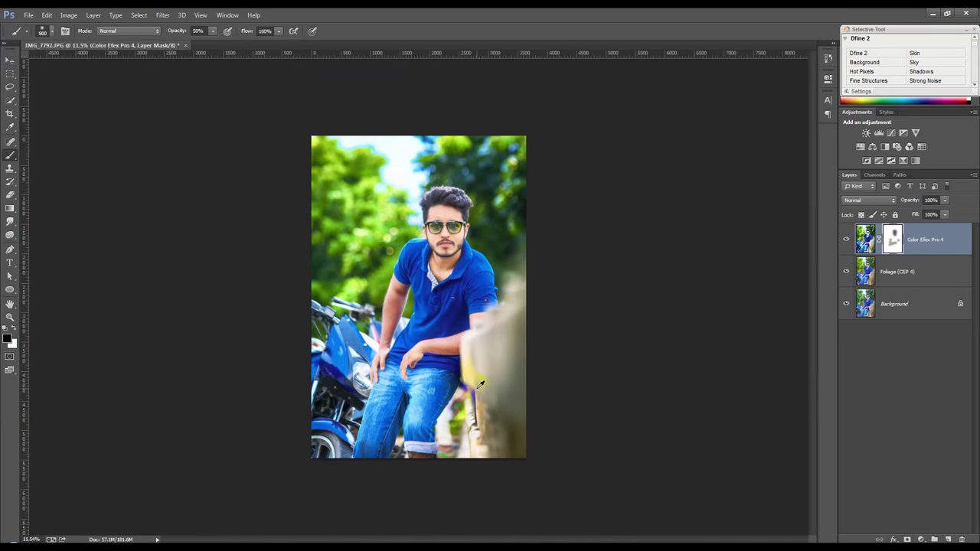
{"action": "scroll", "coordinate": [481, 383], "scroll_direction": "up", "scroll_amount": 3}
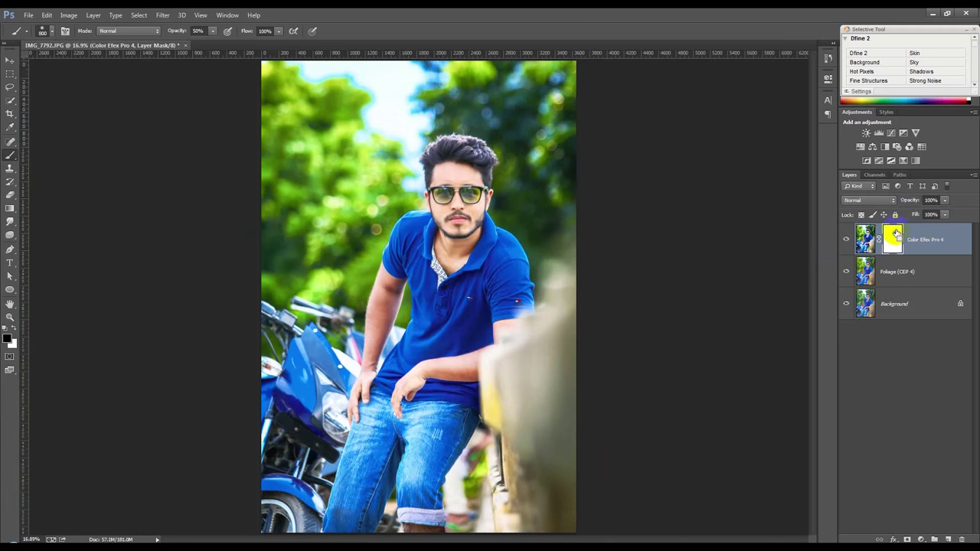
{"action": "left_click_drag", "start_coordinate": [896, 232], "coordinate": [902, 255]}
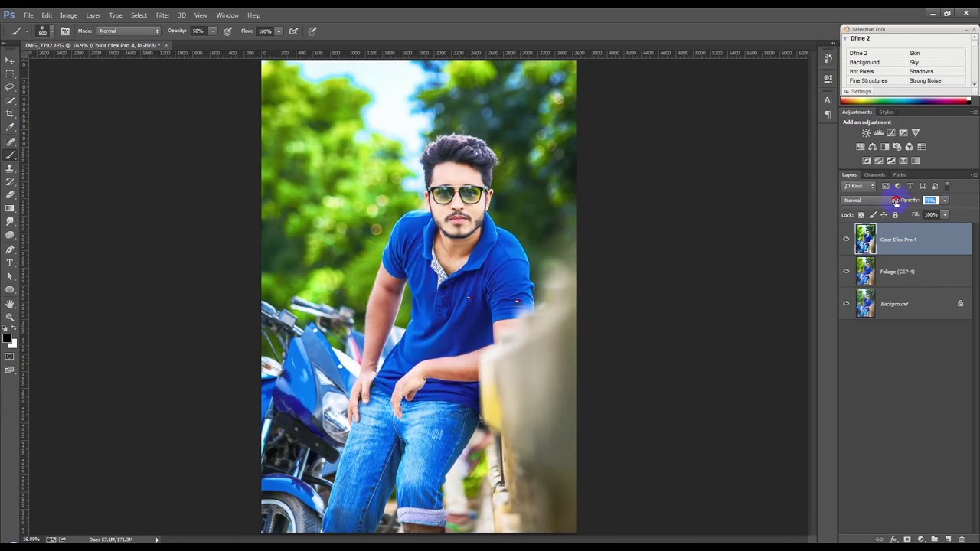
Step: Set the Color Efex Pro 4 layer to 75% opacity and bring up the adjustment layer types
{"action": "left_click", "coordinate": [9, 59]}
{"action": "scroll", "coordinate": [505, 278], "scroll_direction": "down", "scroll_amount": 2}
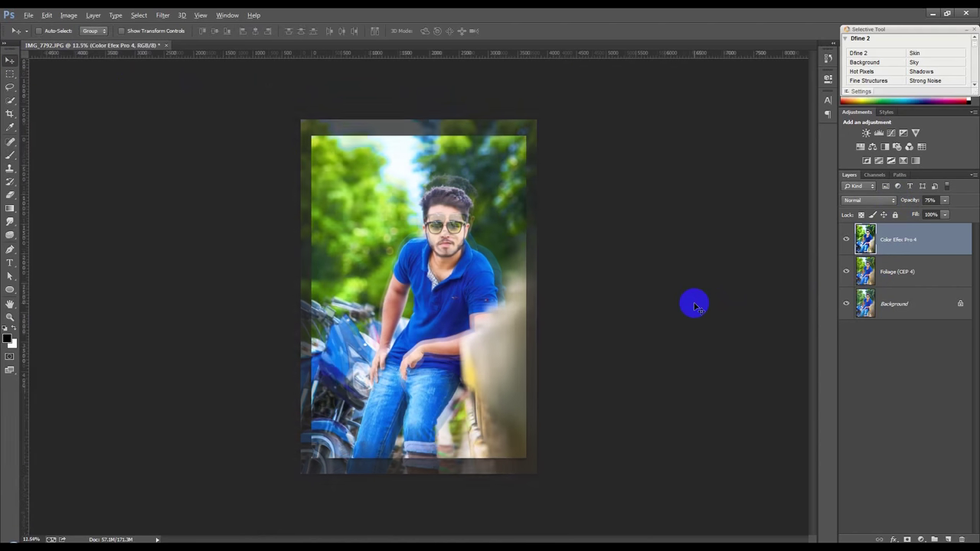
{"action": "left_click", "coordinate": [921, 540]}
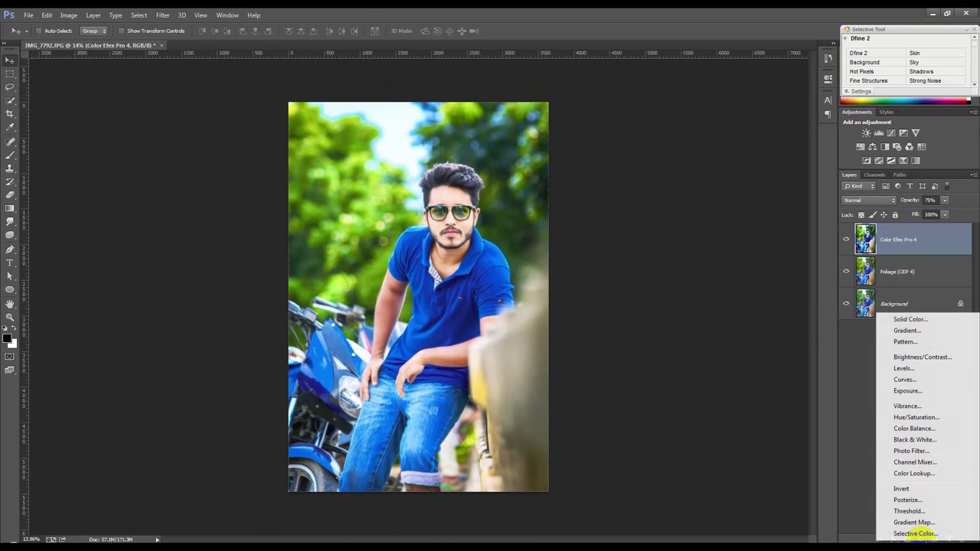
Step: Add a Color Lookup layer and browse 3DLUT looks starting from 3Strip.look
{"action": "left_click", "coordinate": [910, 474]}
{"action": "left_click", "coordinate": [739, 104]}
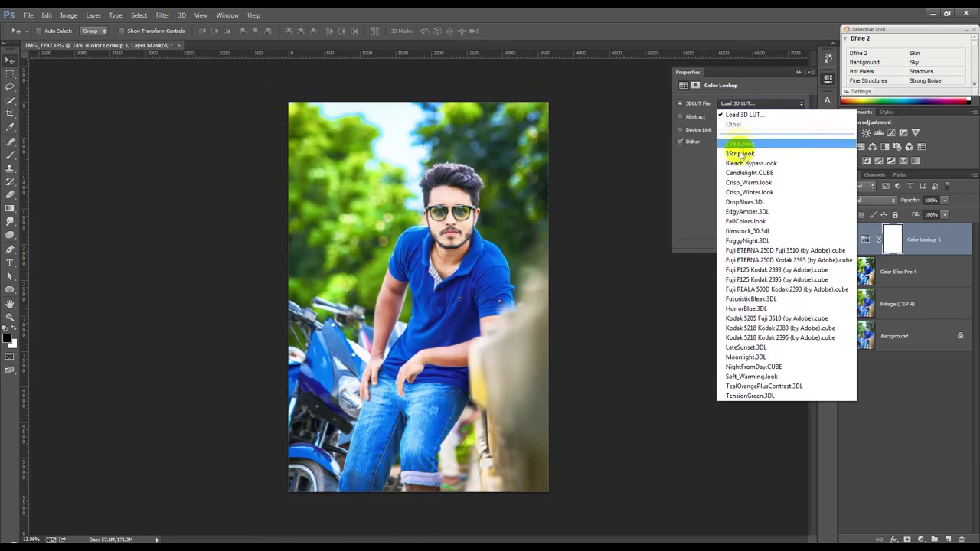
{"action": "left_click", "coordinate": [740, 154]}
{"action": "key", "text": "Down"}
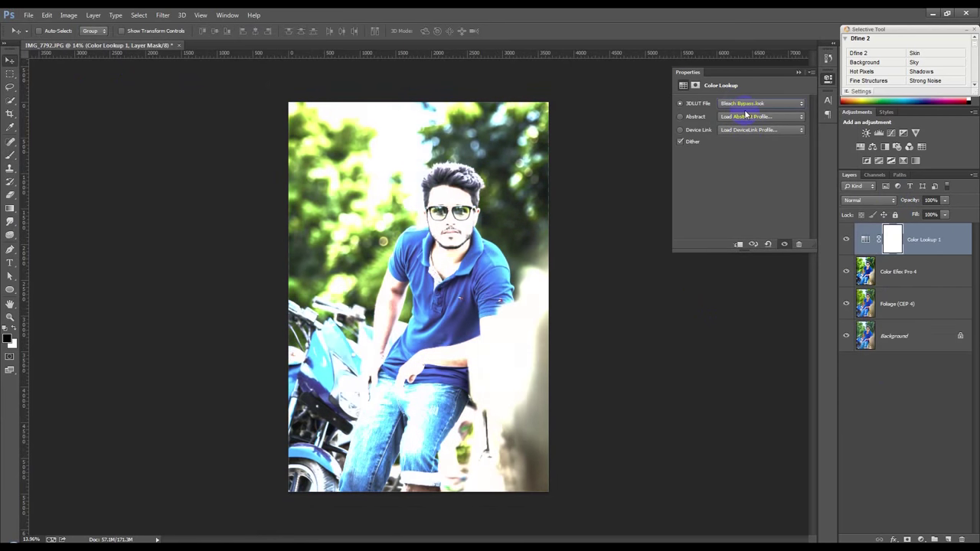
{"action": "key", "text": "Down"}
{"action": "key", "text": "Down"}
{"action": "key", "text": "Down"}
{"action": "key", "text": "Down"}
{"action": "key", "text": "Down"}
{"action": "key", "text": "Up"}
{"action": "key", "text": "Up"}
{"action": "key", "text": "Down"}
{"action": "key", "text": "Down"}
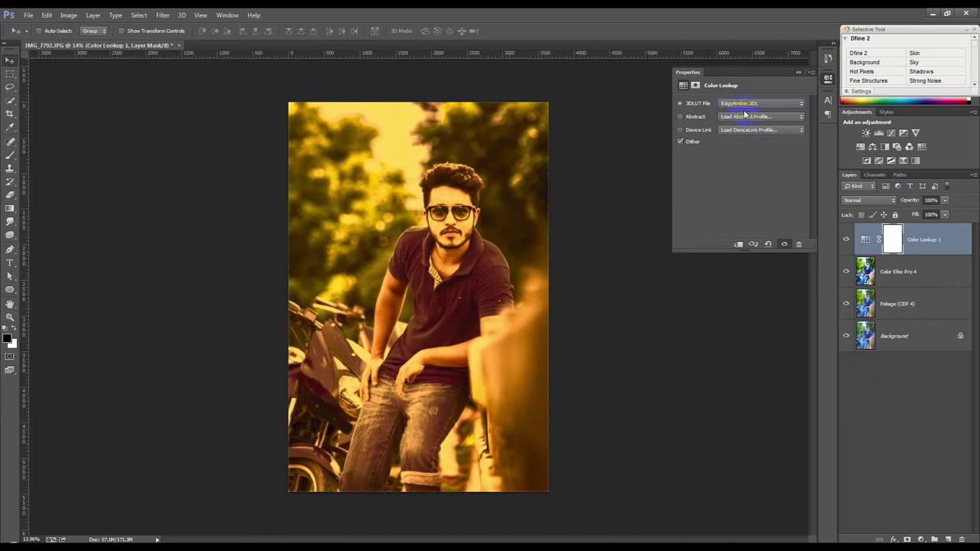
Step: Settle on TealOrangePlusContrast.3DL and fade the lookup layer to 15% opacity
{"action": "key", "text": "Down"}
{"action": "key", "text": "Down"}
{"action": "key", "text": "Down"}
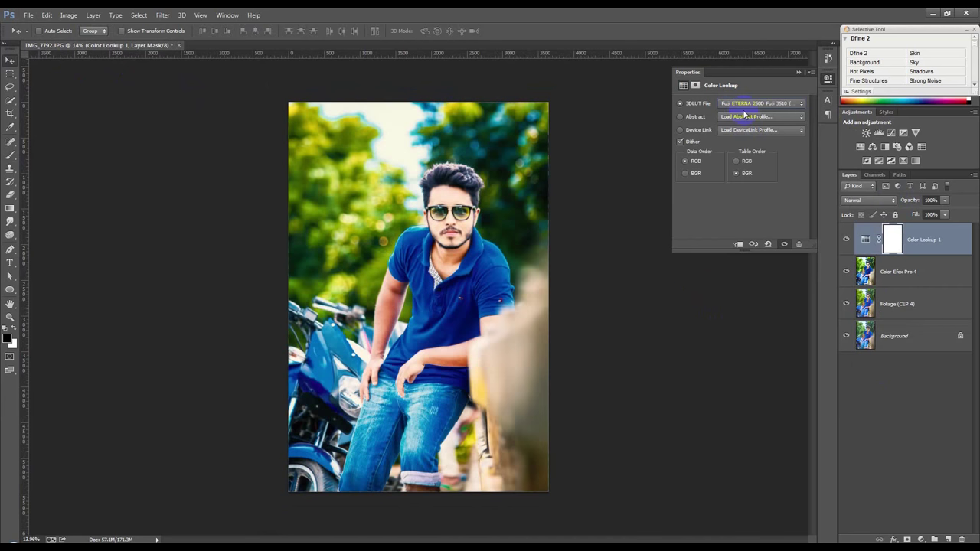
{"action": "key", "text": "Down"}
{"action": "key", "text": "Down"}
{"action": "key", "text": "Down"}
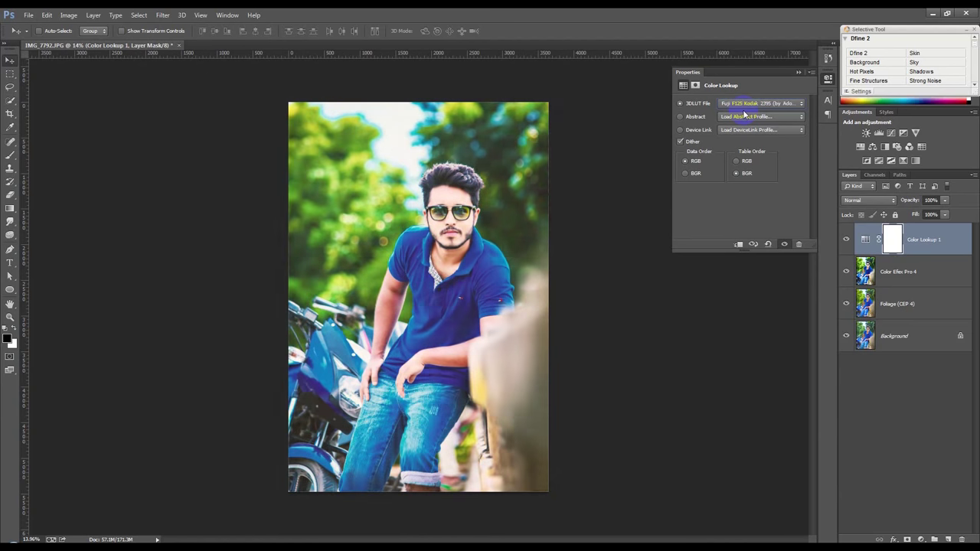
{"action": "key", "text": "Down"}
{"action": "key", "text": "Down"}
{"action": "key", "text": "Up"}
{"action": "key", "text": "Down"}
{"action": "key", "text": "Down"}
{"action": "key", "text": "Down"}
{"action": "key", "text": "Down"}
{"action": "key", "text": "Down"}
{"action": "key", "text": "Down"}
{"action": "key", "text": "Down"}
{"action": "key", "text": "Down"}
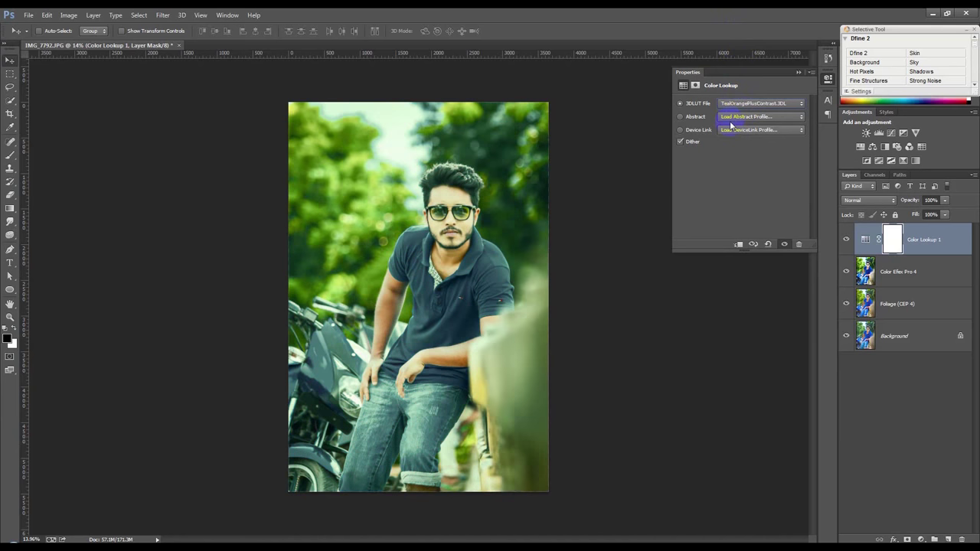
{"action": "key", "text": "Up"}
{"action": "left_click_drag", "start_coordinate": [900, 205], "coordinate": [864, 204]}
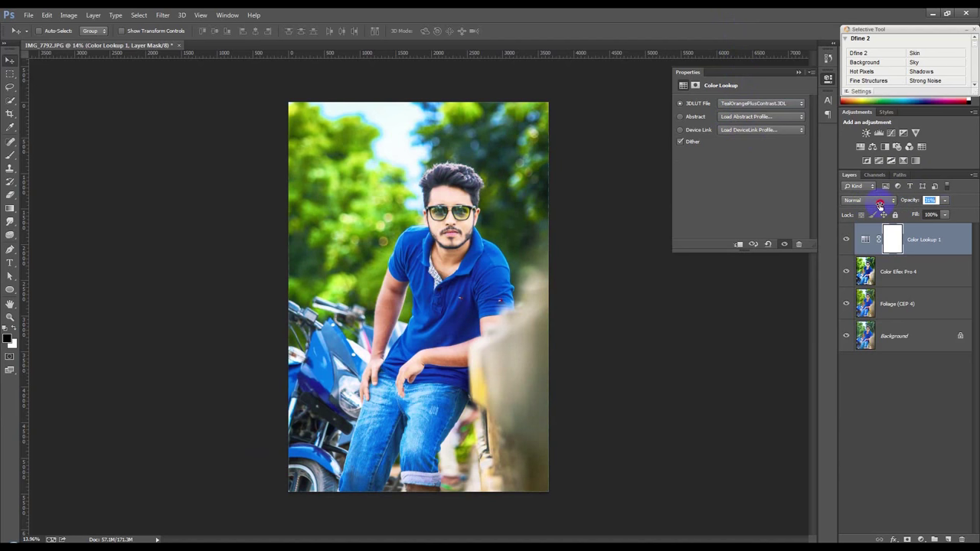
{"action": "left_click", "coordinate": [798, 74]}
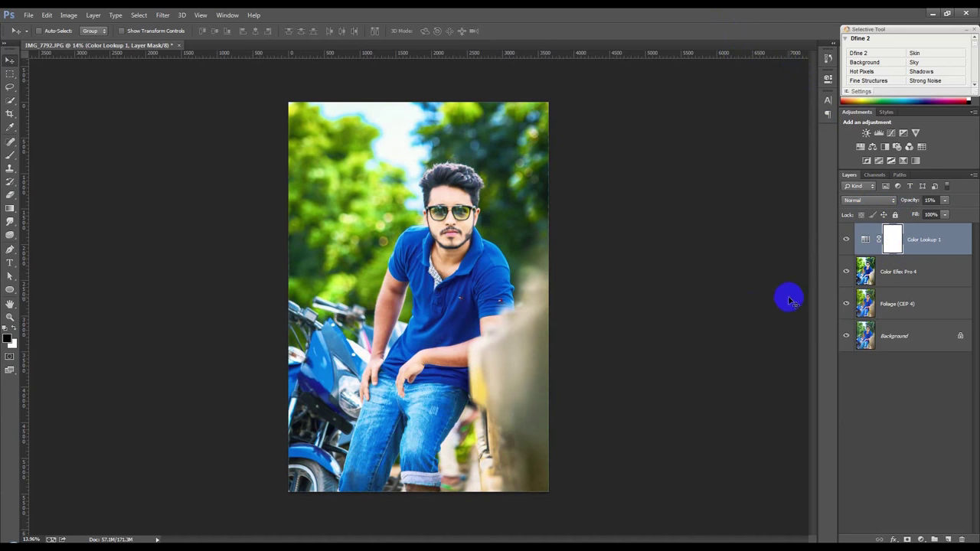
Step: Add a monochrome Channel Mixer layer with Red output, then stamp visible layers into Layer 1
{"action": "left_click", "coordinate": [920, 539]}
{"action": "left_click", "coordinate": [895, 450]}
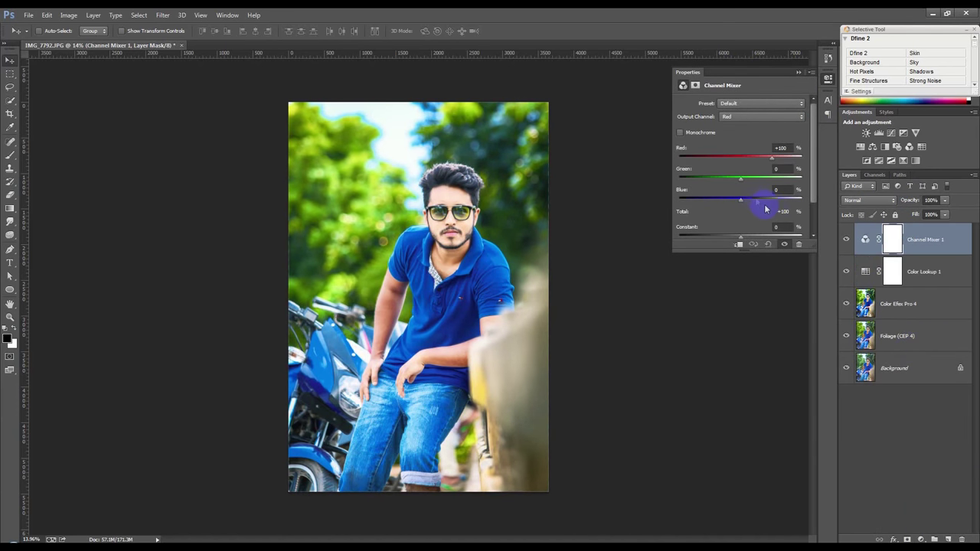
{"action": "mouse_move", "coordinate": [760, 161]}
{"action": "left_mouse_down"}
{"action": "mouse_move", "coordinate": [750, 159]}
{"action": "mouse_move", "coordinate": [770, 161]}
{"action": "mouse_move", "coordinate": [733, 201]}
{"action": "mouse_move", "coordinate": [704, 203]}
{"action": "mouse_move", "coordinate": [743, 202]}
{"action": "left_mouse_up"}
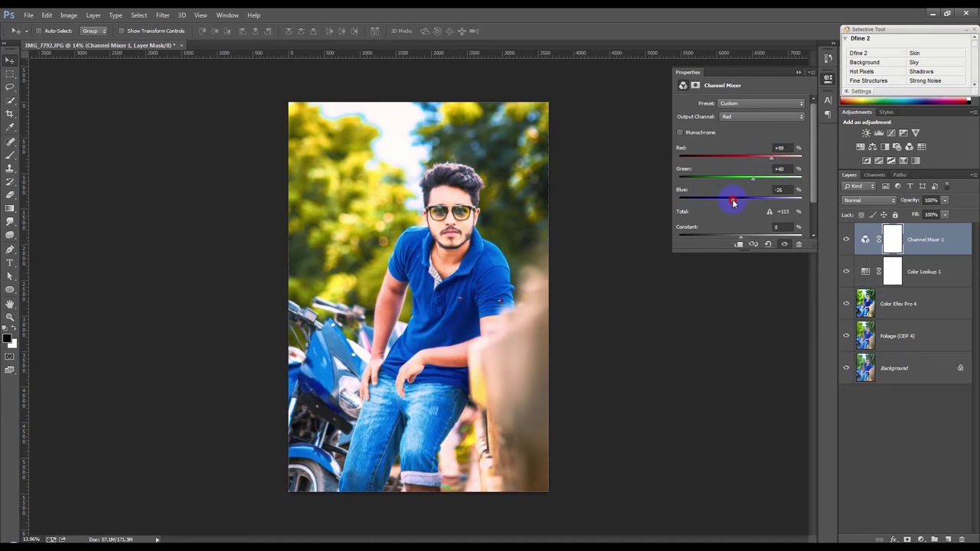
{"action": "left_click", "coordinate": [734, 116]}
{"action": "left_click", "coordinate": [699, 139]}
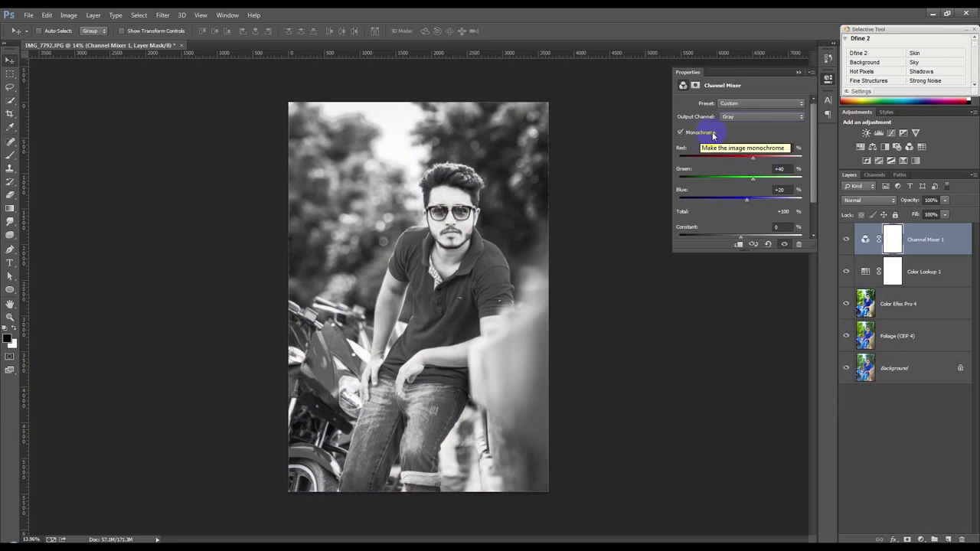
{"action": "left_click", "coordinate": [799, 72]}
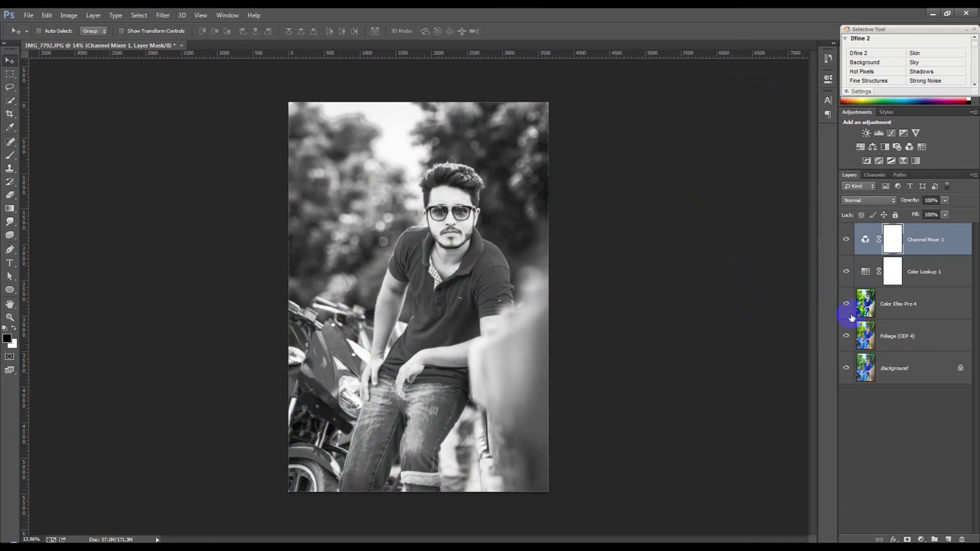
{"action": "key", "text": "ctrl+shift+alt+e"}
Step: Open Layer 1 in the Camera Raw filter and darken the edges with a vignette
{"action": "left_click", "coordinate": [163, 15]}
{"action": "left_click", "coordinate": [195, 75]}
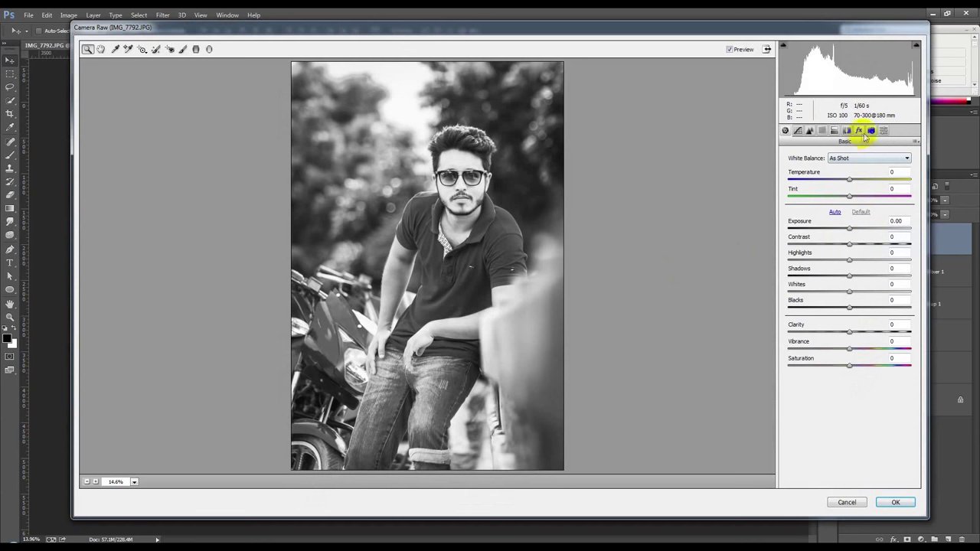
{"action": "left_click", "coordinate": [858, 130]}
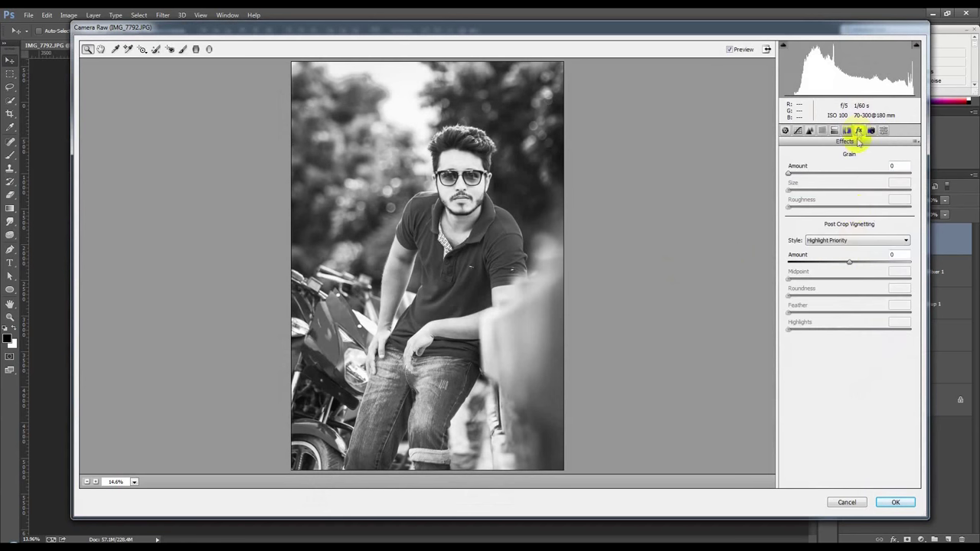
{"action": "mouse_move", "coordinate": [849, 262]}
{"action": "left_mouse_down"}
{"action": "mouse_move", "coordinate": [808, 272]}
{"action": "mouse_move", "coordinate": [825, 269]}
{"action": "left_mouse_up"}
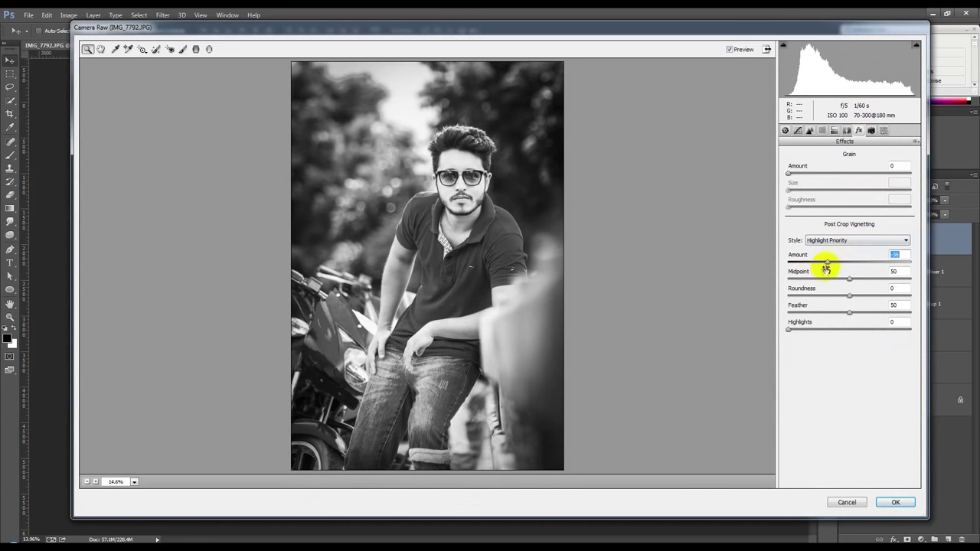
Step: Raise sharpening, set Clarity +8 and Shadows +14, and apply the Camera Raw pass
{"action": "left_click", "coordinate": [808, 131]}
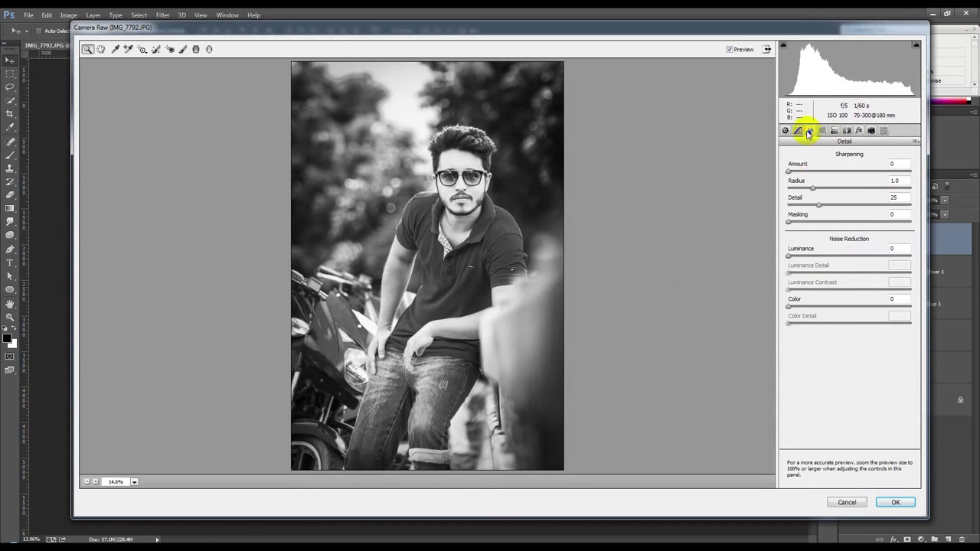
{"action": "mouse_move", "coordinate": [789, 170]}
{"action": "left_mouse_down"}
{"action": "mouse_move", "coordinate": [872, 180]}
{"action": "mouse_move", "coordinate": [836, 189]}
{"action": "left_mouse_up"}
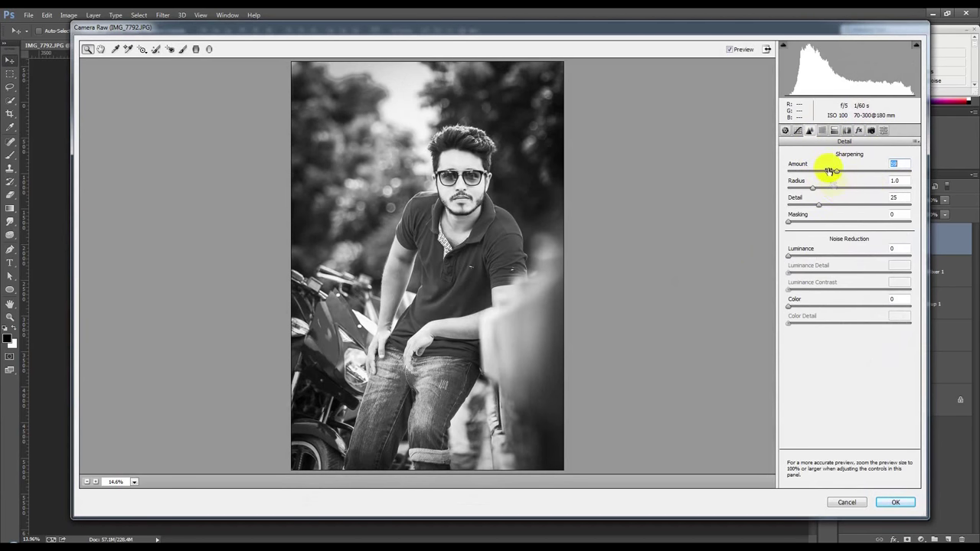
{"action": "left_click", "coordinate": [798, 131]}
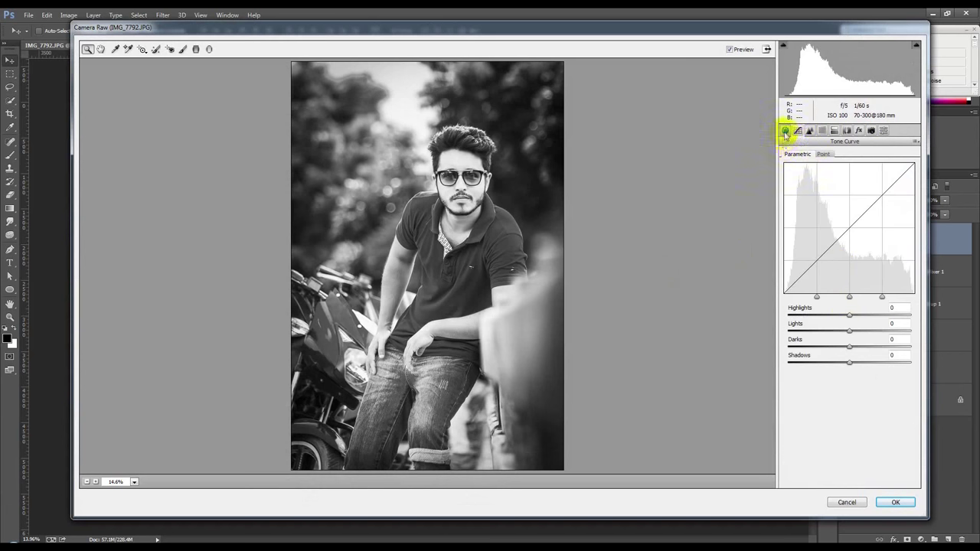
{"action": "left_click", "coordinate": [785, 131]}
{"action": "mouse_move", "coordinate": [849, 330]}
{"action": "left_mouse_down"}
{"action": "mouse_move", "coordinate": [870, 333]}
{"action": "mouse_move", "coordinate": [849, 333]}
{"action": "mouse_move", "coordinate": [869, 353]}
{"action": "left_mouse_up"}
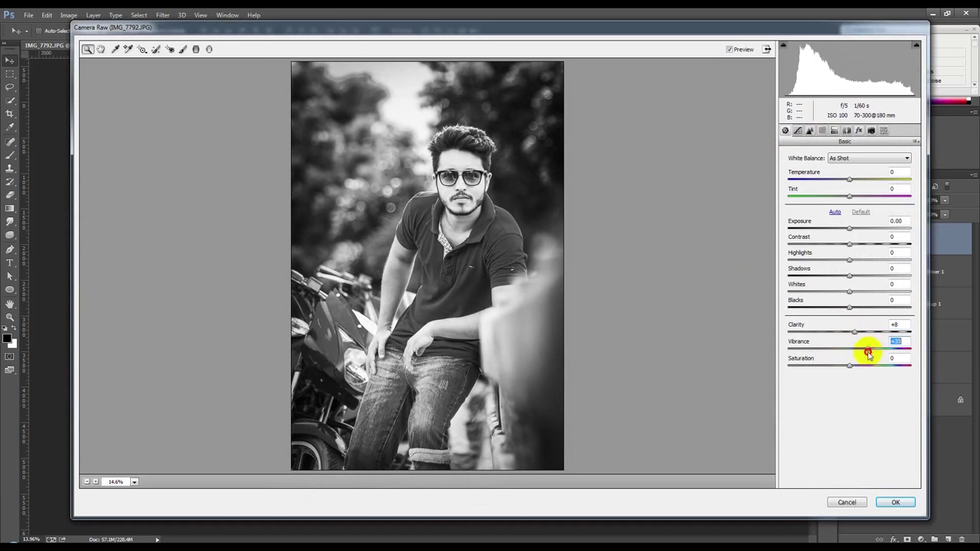
{"action": "mouse_move", "coordinate": [849, 276]}
{"action": "left_mouse_down"}
{"action": "mouse_move", "coordinate": [866, 275]}
{"action": "mouse_move", "coordinate": [816, 287]}
{"action": "mouse_move", "coordinate": [860, 284]}
{"action": "mouse_move", "coordinate": [850, 285]}
{"action": "left_mouse_up"}
{"action": "left_click", "coordinate": [895, 502]}
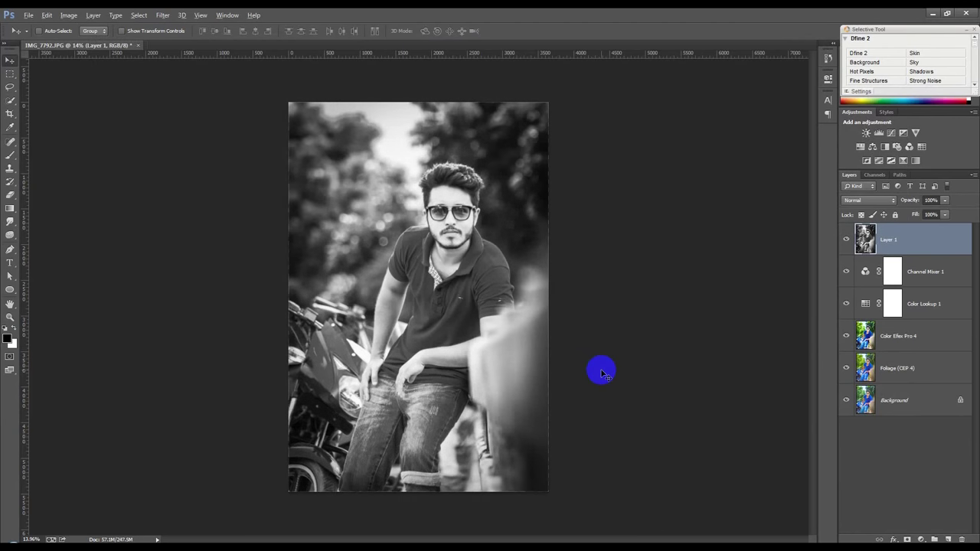
Step: Reopen Camera Raw on Layer 1 and deepen Blacks to about -23
{"action": "scroll", "coordinate": [602, 374], "scroll_direction": "up", "scroll_amount": 1}
{"action": "scroll", "coordinate": [599, 374], "scroll_direction": "up", "scroll_amount": 1}
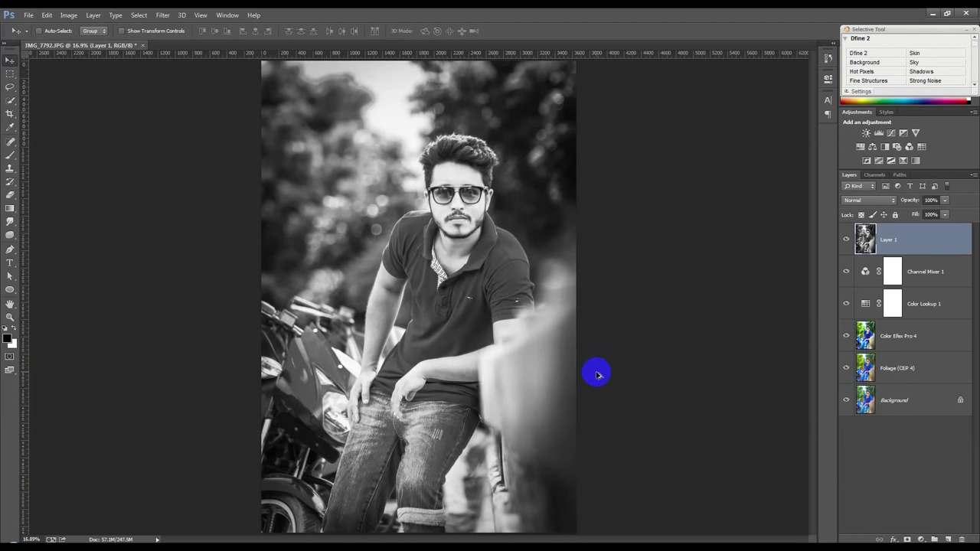
{"action": "scroll", "coordinate": [598, 375], "scroll_direction": "down", "scroll_amount": 1}
{"action": "scroll", "coordinate": [598, 374], "scroll_direction": "up", "scroll_amount": 1}
{"action": "left_click", "coordinate": [162, 15]}
{"action": "left_click", "coordinate": [183, 75]}
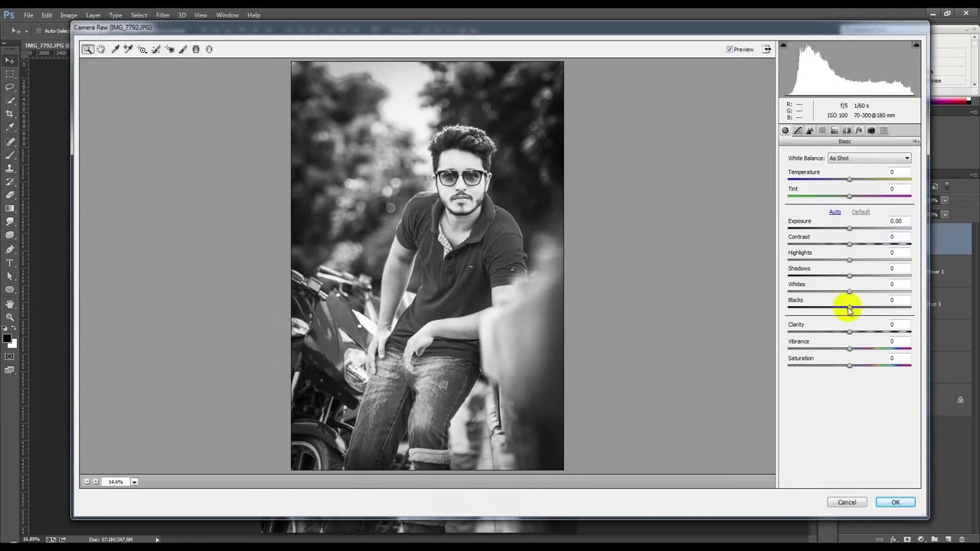
{"action": "left_click_drag", "start_coordinate": [850, 311], "coordinate": [834, 311]}
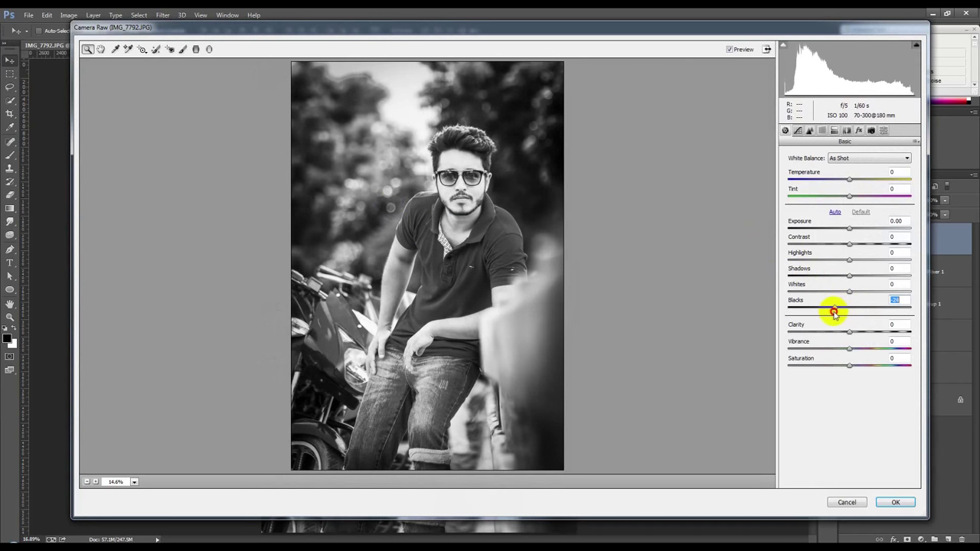
{"action": "mouse_move", "coordinate": [834, 311]}
{"action": "left_mouse_down"}
{"action": "mouse_move", "coordinate": [868, 332]}
{"action": "mouse_move", "coordinate": [847, 332]}
{"action": "mouse_move", "coordinate": [843, 307]}
{"action": "left_mouse_up"}
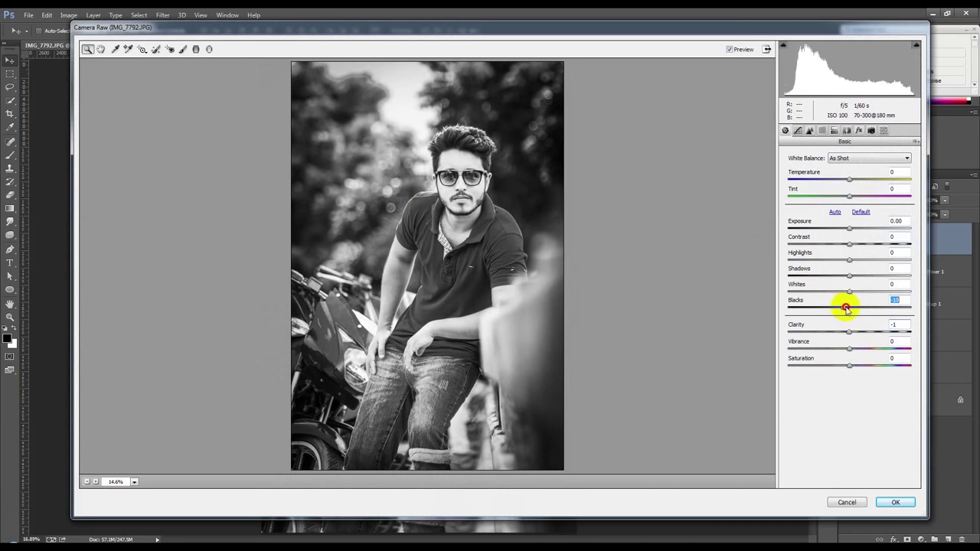
Step: Nudge the parametric tone curve Darks to +3 and apply the second pass
{"action": "left_click", "coordinate": [807, 131]}
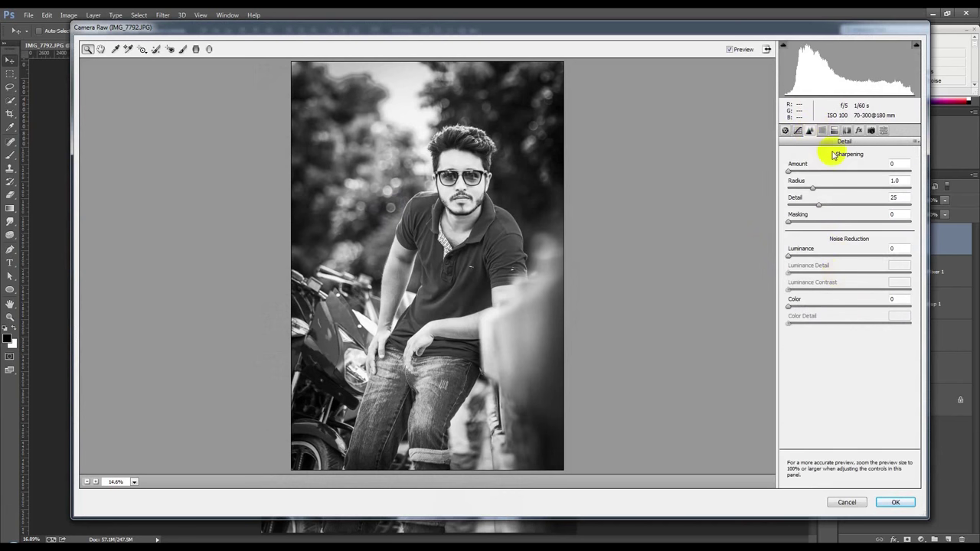
{"action": "left_click", "coordinate": [833, 130]}
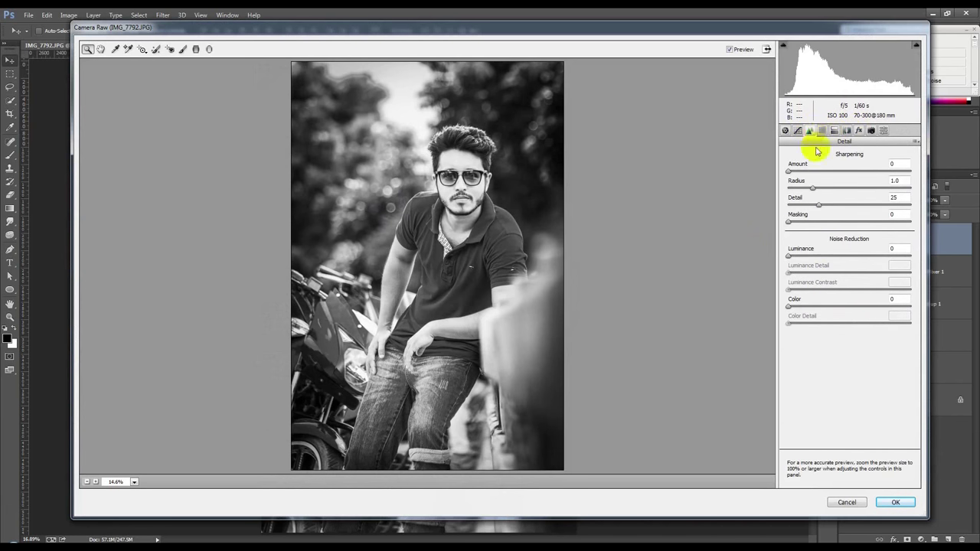
{"action": "left_click", "coordinate": [822, 131]}
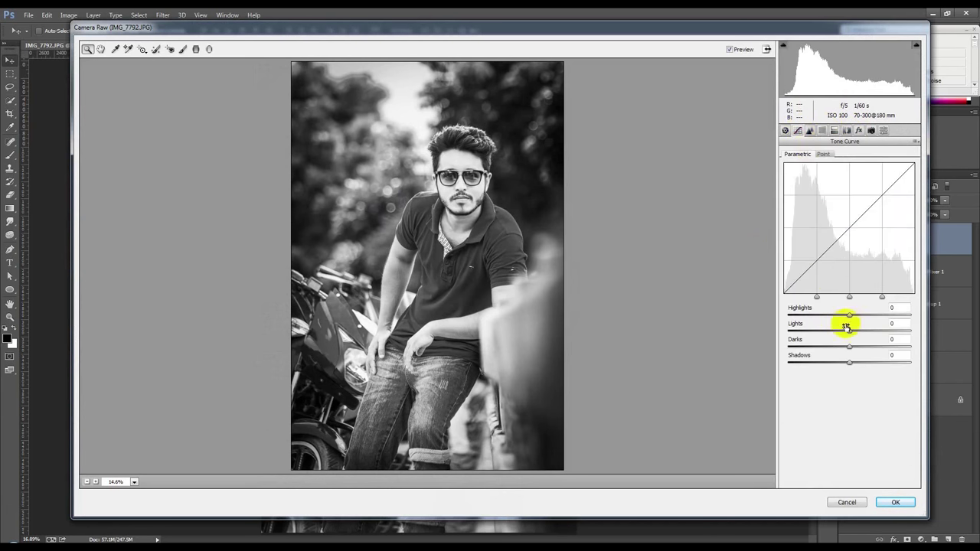
{"action": "mouse_move", "coordinate": [849, 350]}
{"action": "left_mouse_down"}
{"action": "mouse_move", "coordinate": [863, 346]}
{"action": "mouse_move", "coordinate": [835, 351]}
{"action": "mouse_move", "coordinate": [851, 345]}
{"action": "mouse_move", "coordinate": [840, 361]}
{"action": "mouse_move", "coordinate": [850, 362]}
{"action": "left_mouse_up"}
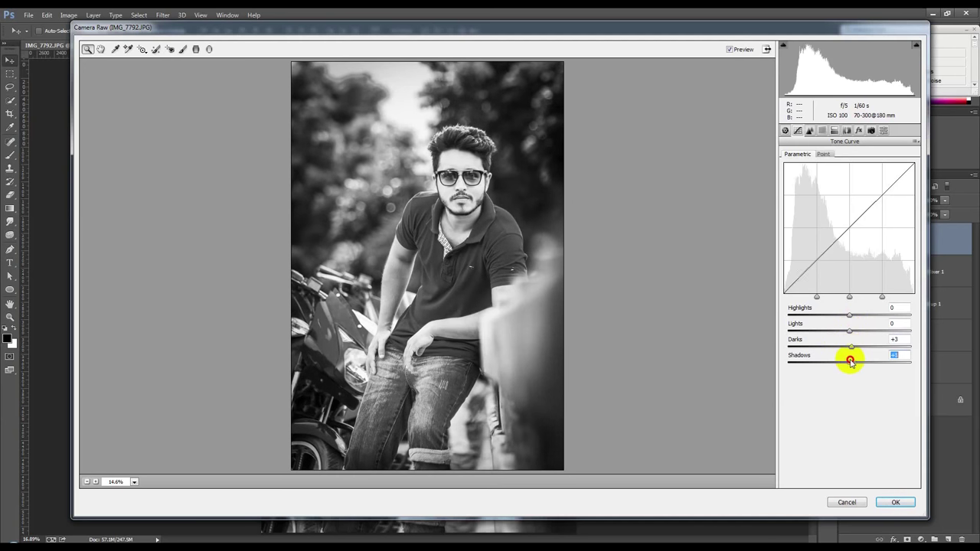
{"action": "left_click", "coordinate": [893, 502]}
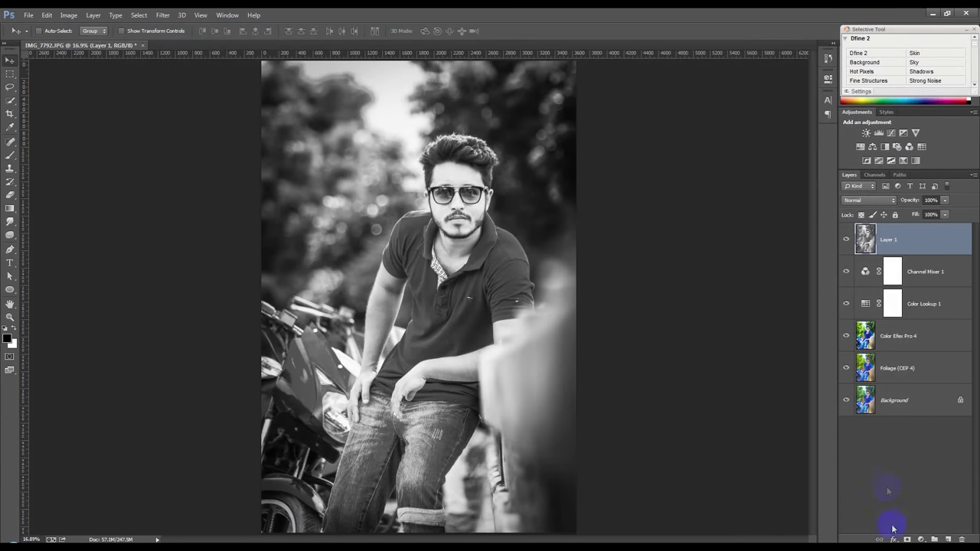
Step: Add a trial Photo Filter layer, trying Cooling Filter (80) and Orange presets
{"action": "left_click", "coordinate": [921, 539]}
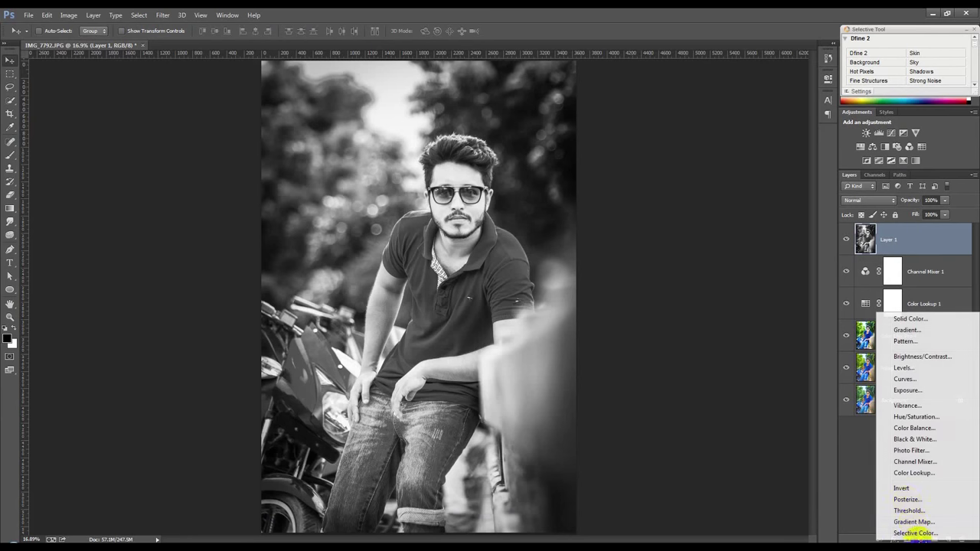
{"action": "left_click", "coordinate": [908, 450]}
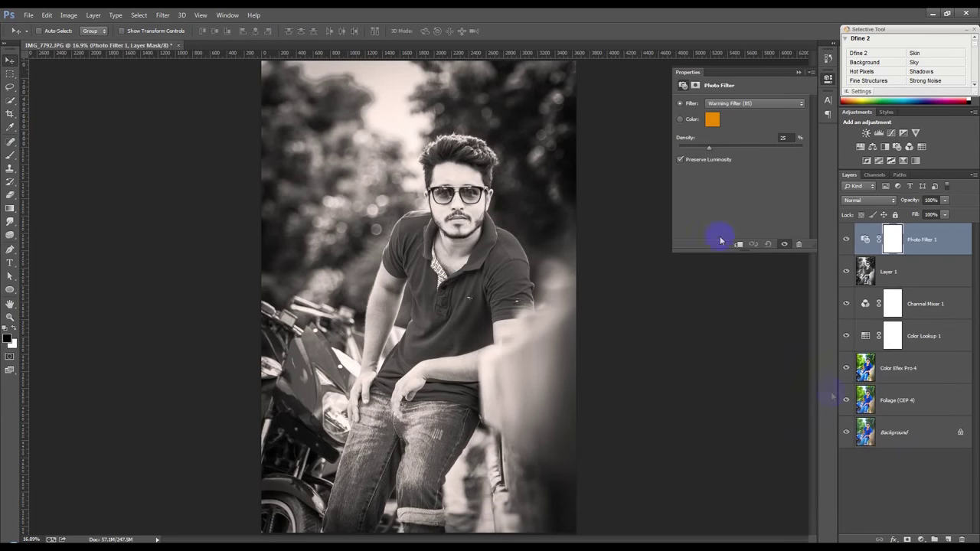
{"action": "left_click", "coordinate": [732, 108]}
{"action": "left_click", "coordinate": [738, 116]}
{"action": "key", "text": "Down"}
{"action": "key", "text": "Down"}
{"action": "key", "text": "Up"}
{"action": "key", "text": "Down"}
{"action": "key", "text": "Down"}
{"action": "key", "text": "Down"}
{"action": "key", "text": "Down"}
{"action": "key", "text": "Down"}
{"action": "key", "text": "Down"}
{"action": "key", "text": "Down"}
{"action": "key", "text": "Down"}
Step: Delete the Photo Filter layer and start a Save As with Ctrl+Shift+S
{"action": "key", "text": "Delete"}
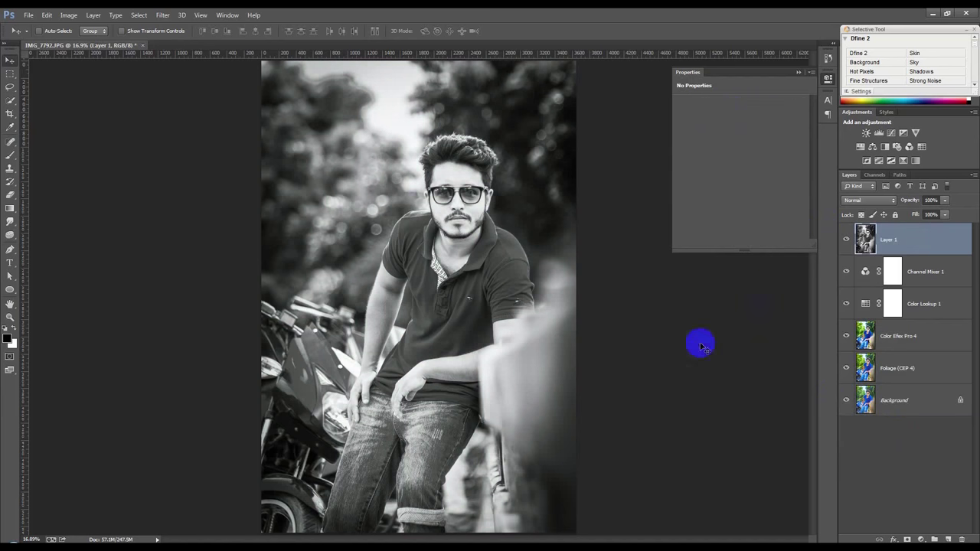
{"action": "left_click", "coordinate": [799, 72]}
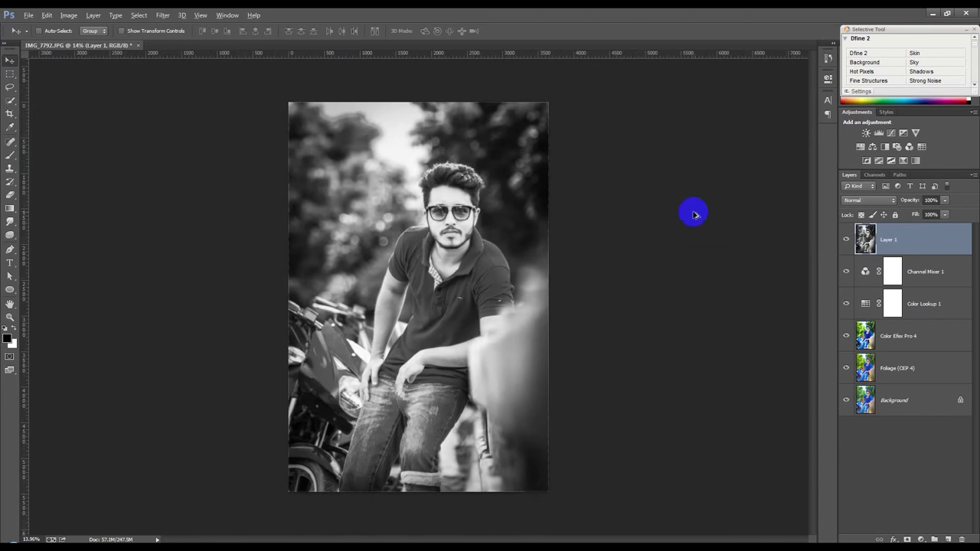
{"action": "left_click", "coordinate": [10, 113]}
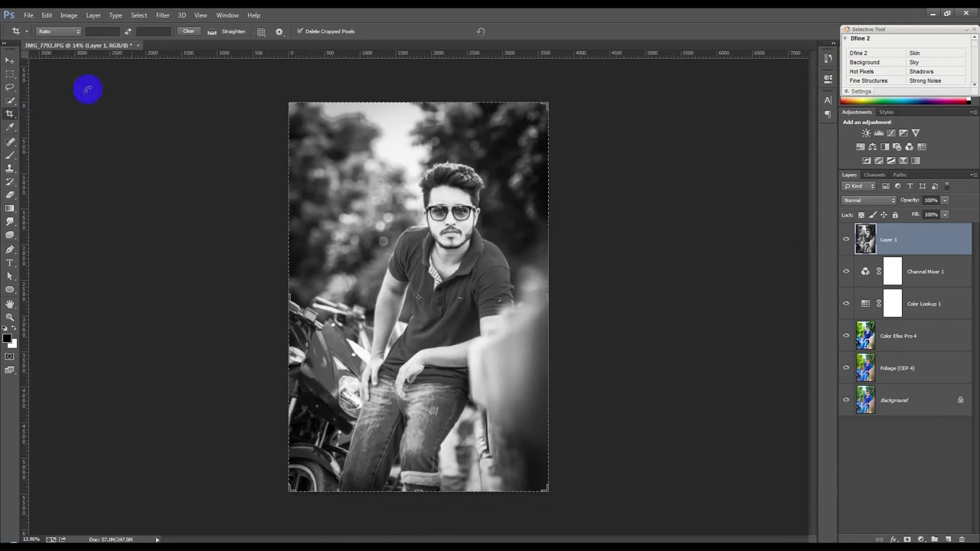
{"action": "key", "text": "ctrl+shift+s"}
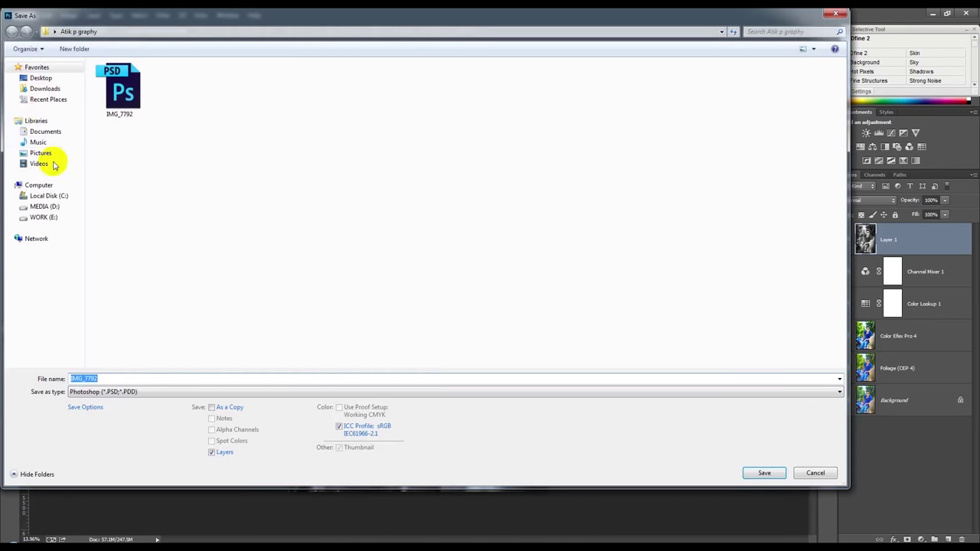
Step: Save to the Desktop as JPEG named 'black & White' at Quality 12 (Maximum)
{"action": "left_click", "coordinate": [41, 78]}
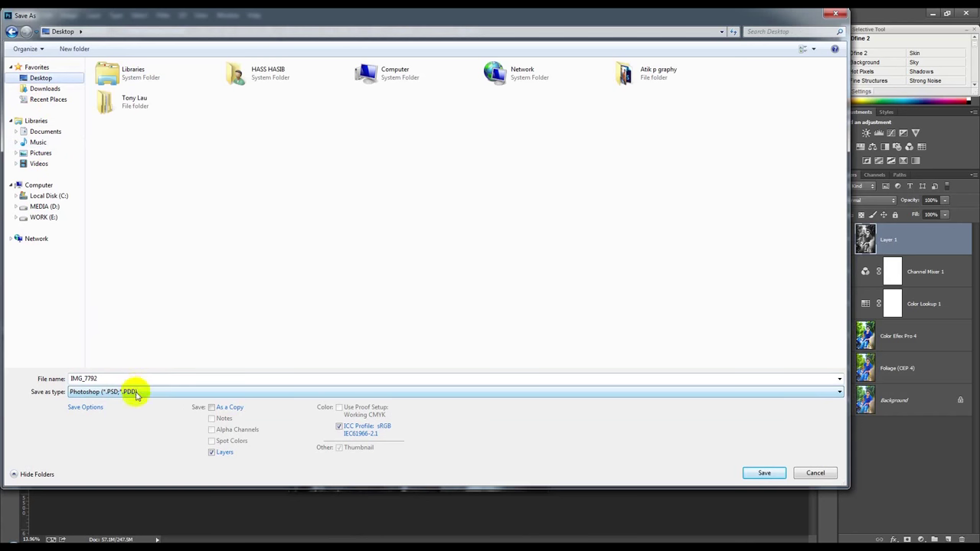
{"action": "left_click", "coordinate": [136, 391]}
{"action": "left_click", "coordinate": [101, 289]}
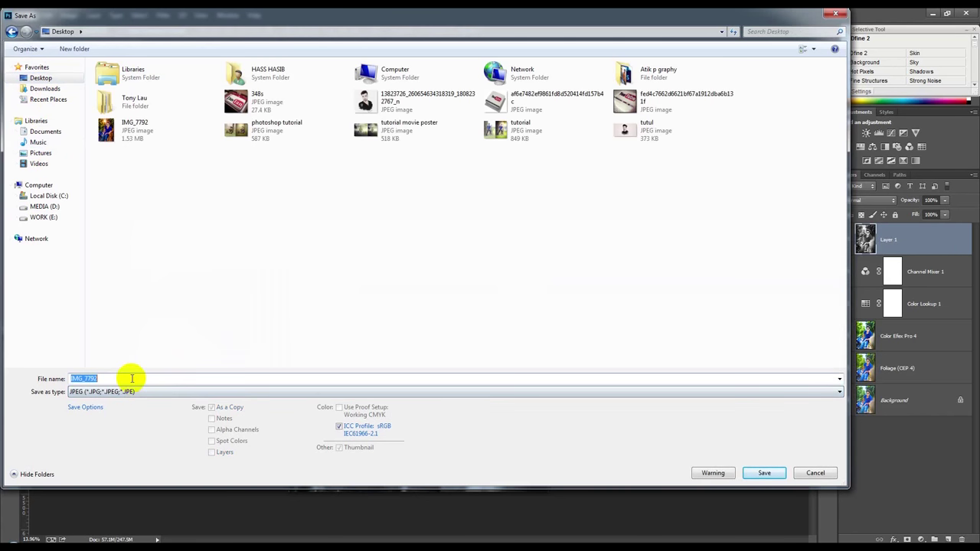
{"action": "type", "text": "blac"}
{"action": "type", "text": "k & Whi"}
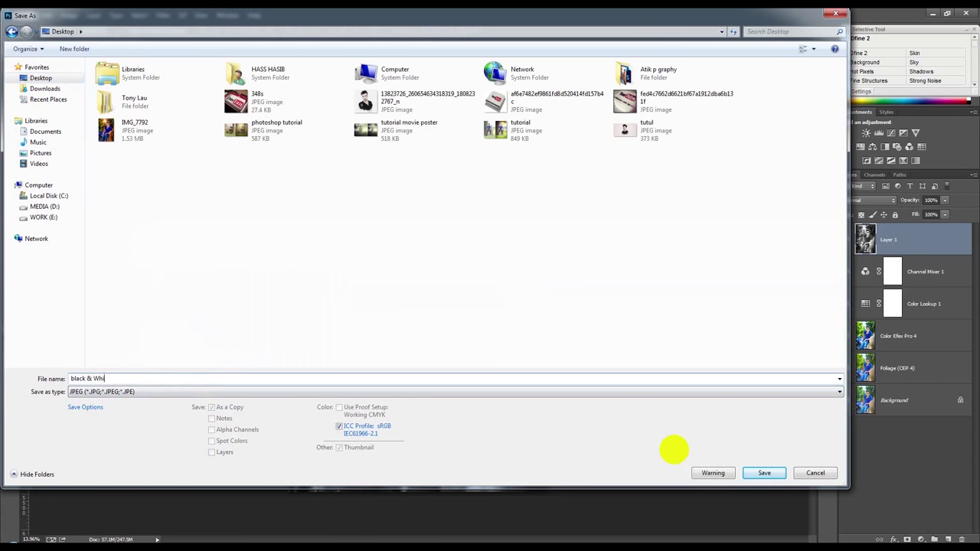
{"action": "type", "text": "e"}
{"action": "left_click", "coordinate": [756, 470]}
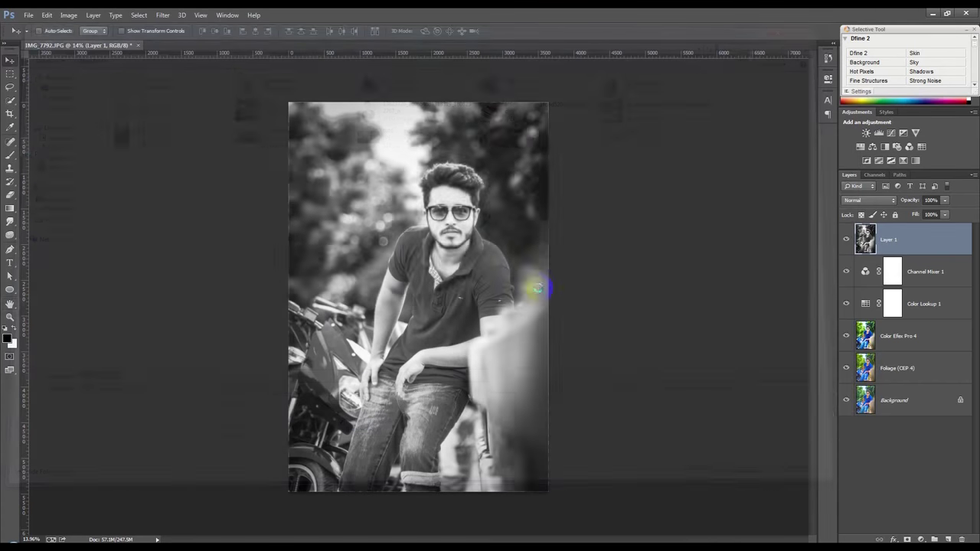
{"action": "left_click", "coordinate": [547, 156]}
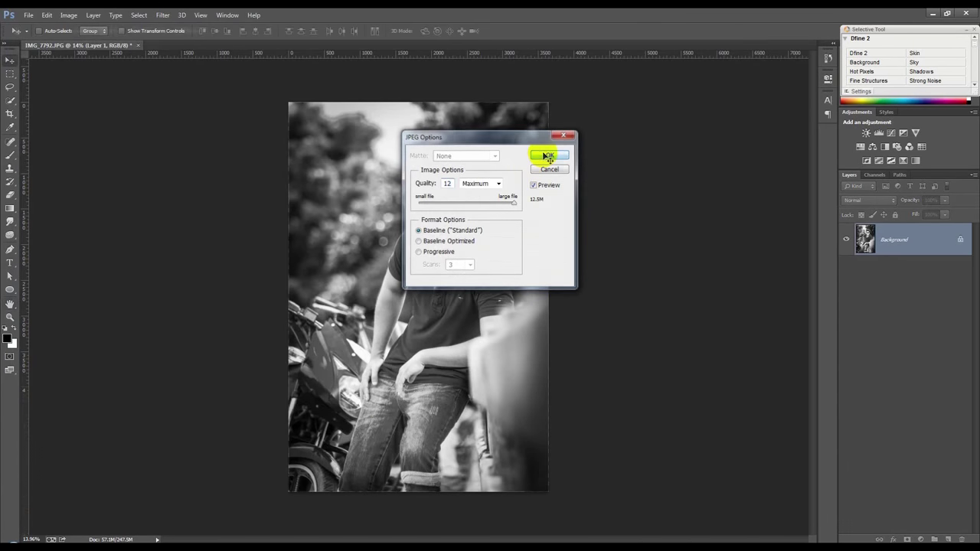